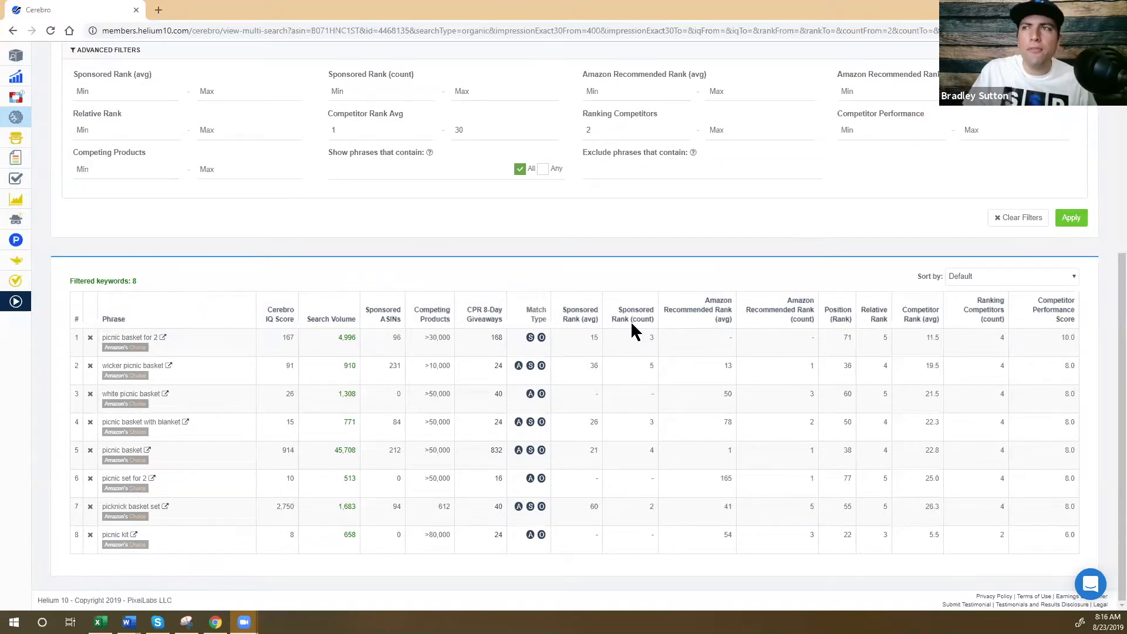
# Copy the filtered picnic basket keywords from the reverse ASIN lookup to the clipboard
pyautogui.scroll(6, 794, 319)
pyautogui.click(1086, 117)
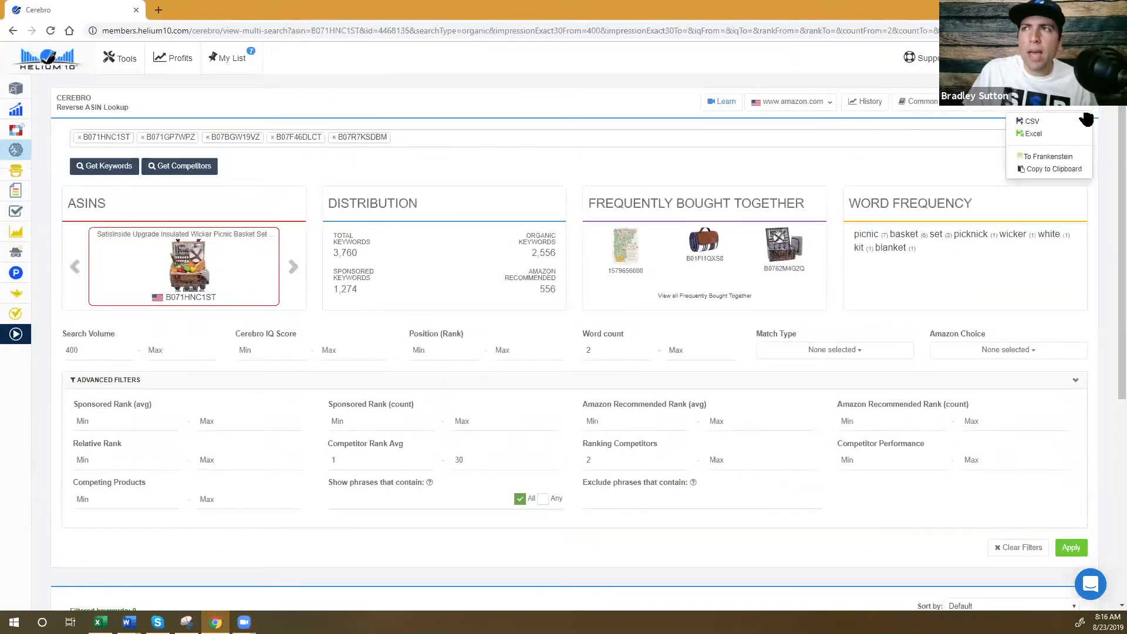
pyautogui.click(1052, 169)
# Open Scribbles in a new tab and paste the copied keywords into its phrase list
pyautogui.moveTo(16, 170)
pyautogui.rightClick(35, 195)
pyautogui.click(80, 198)
pyautogui.click(201, 9)
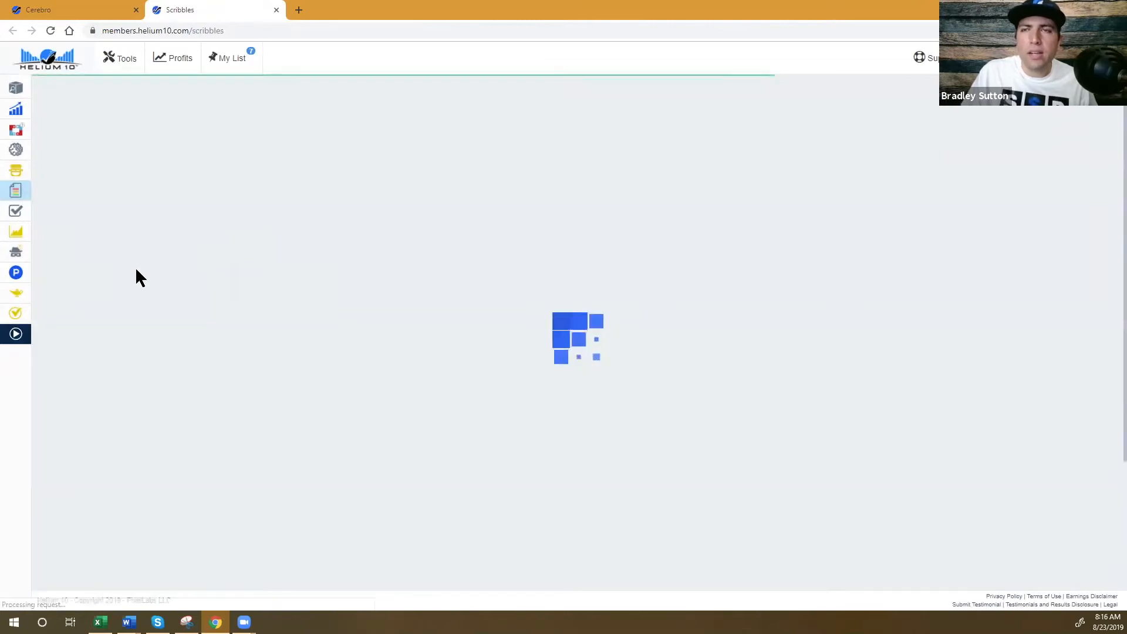
pyautogui.rightClick(113, 218)
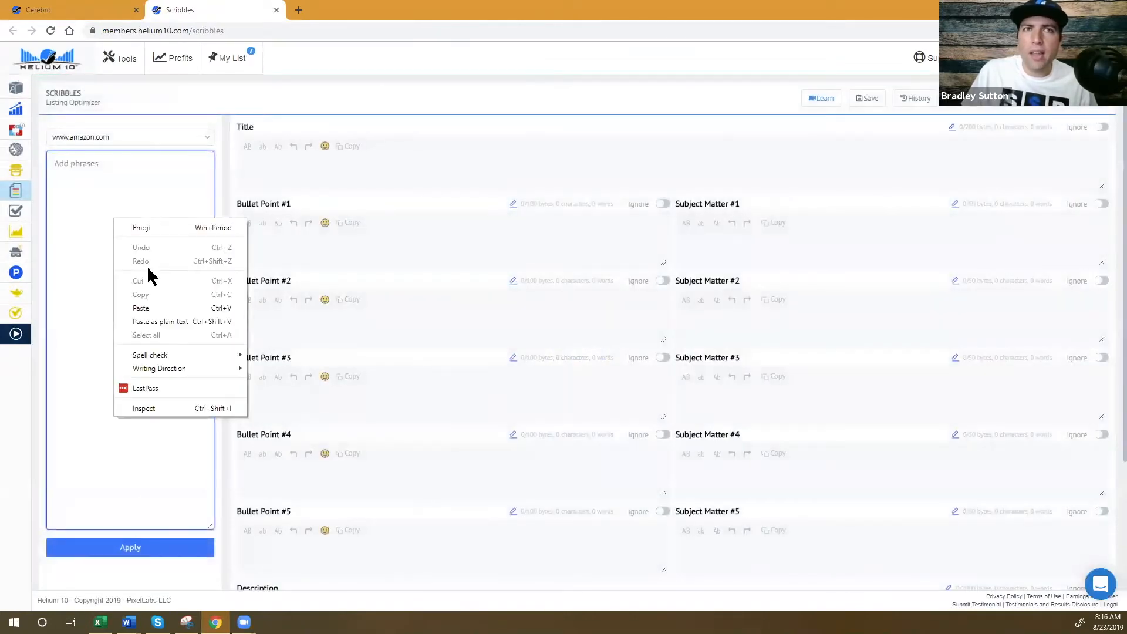
pyautogui.click(147, 307)
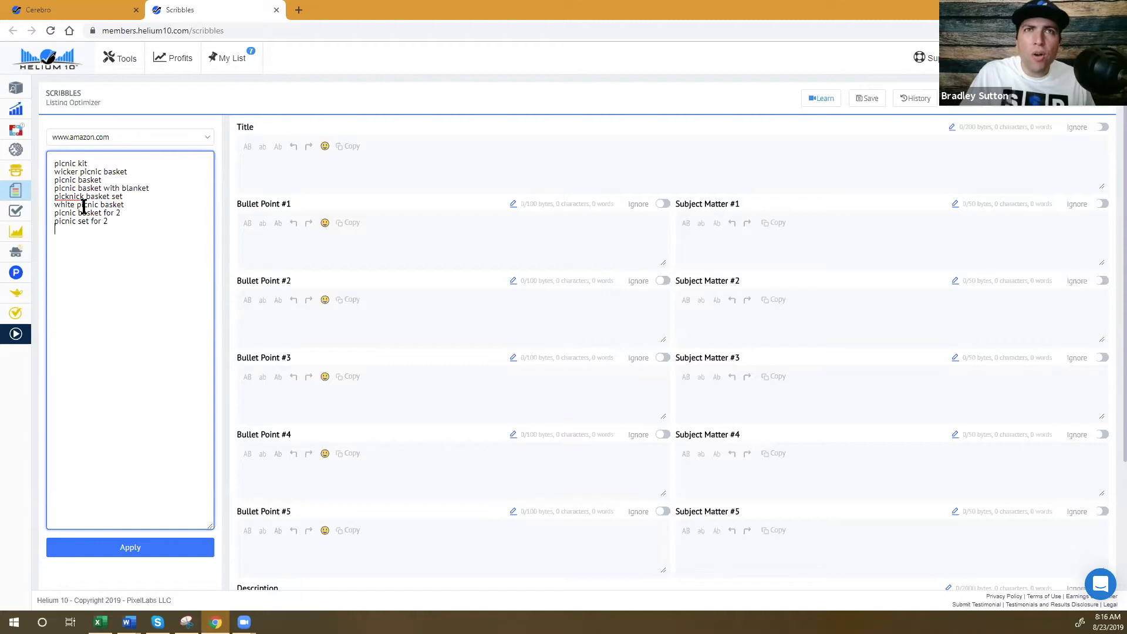
# Return to the Cerebro results and go through the product ASINs being compared
pyautogui.click(64, 9)
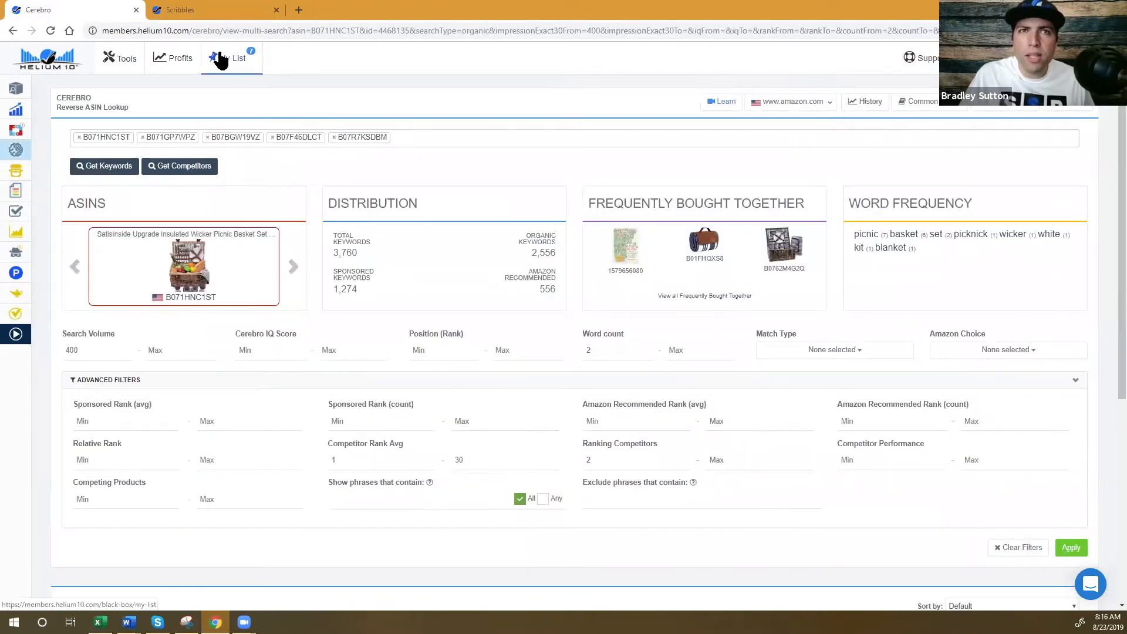
pyautogui.scroll(-3, 291, 194)
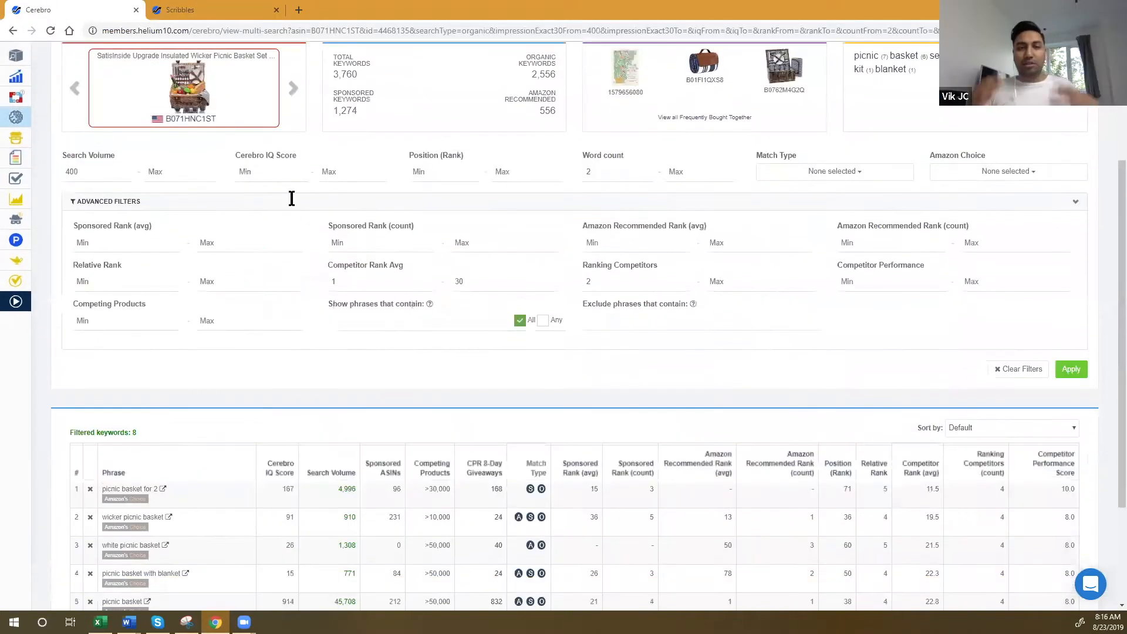
pyautogui.scroll(-1, 292, 206)
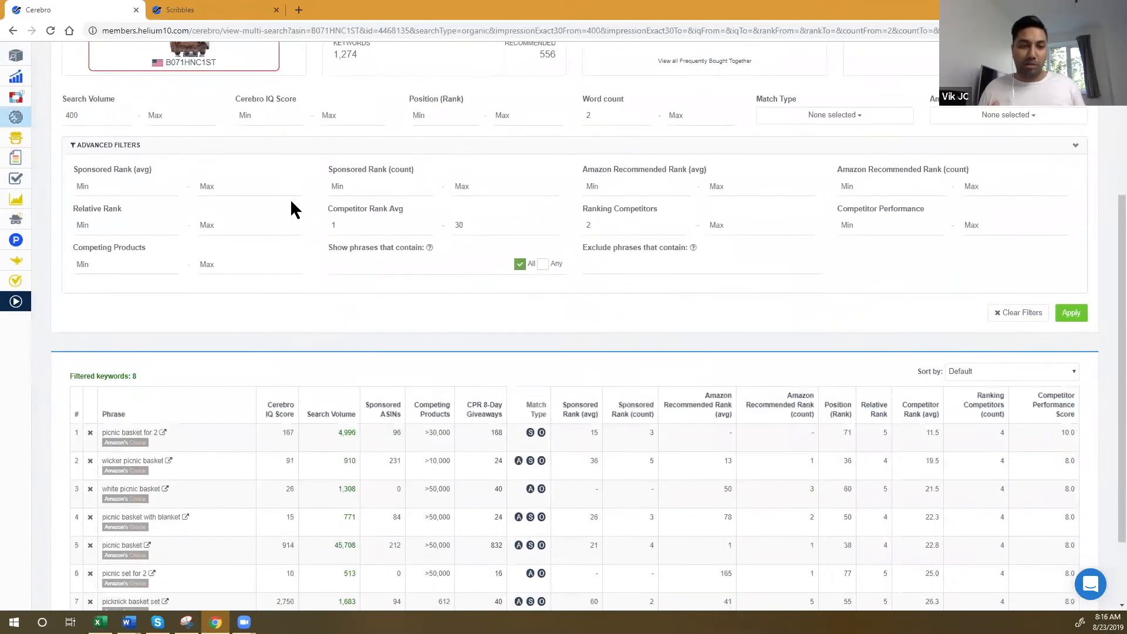
pyautogui.scroll(1, 293, 209)
pyautogui.scroll(-1, 624, 229)
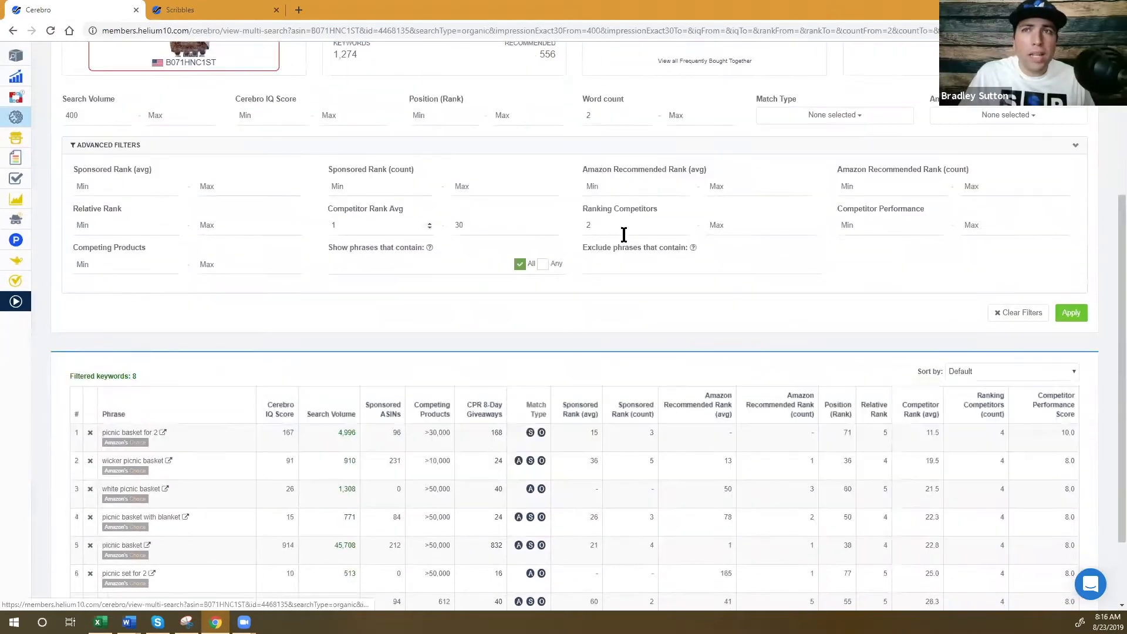
pyautogui.scroll(4, 343, 227)
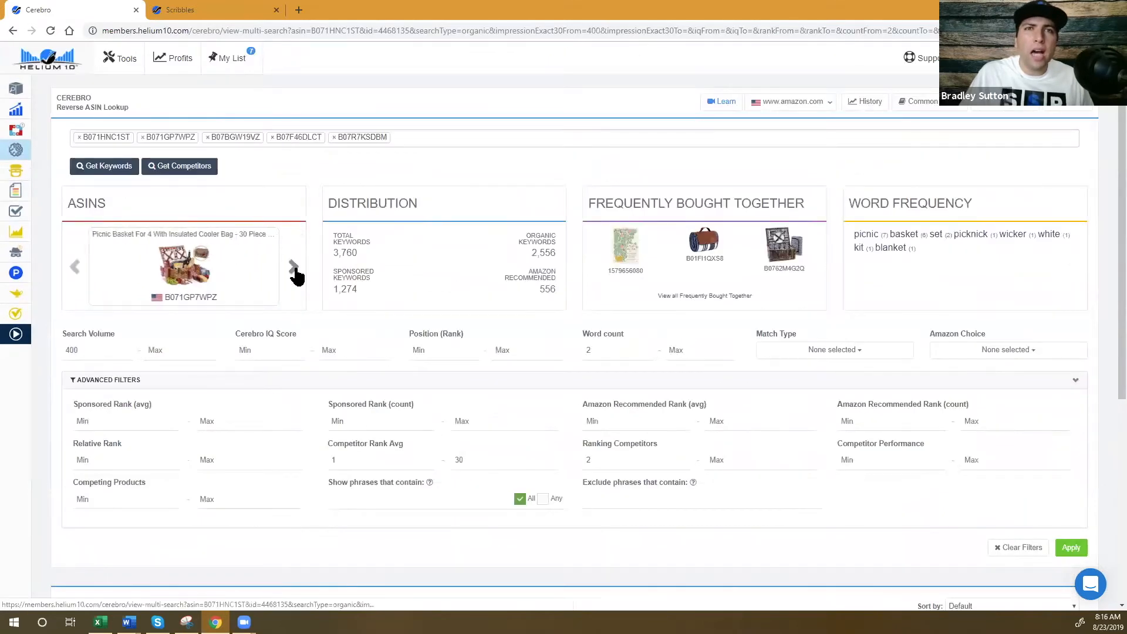
pyautogui.click(294, 268)
pyautogui.click(293, 268)
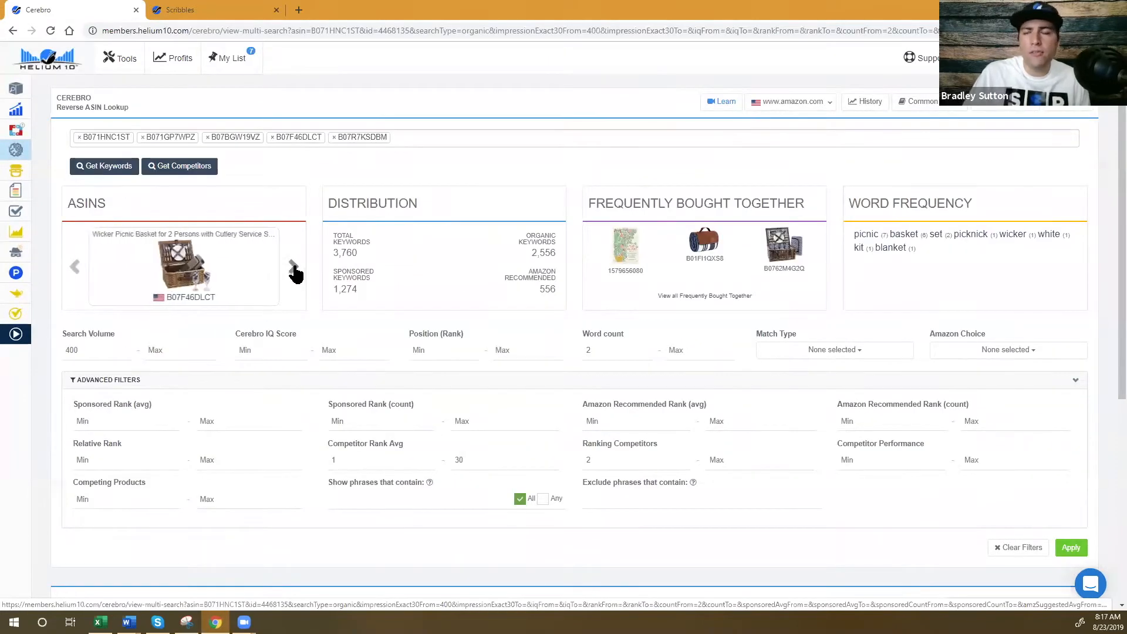
pyautogui.click(294, 267)
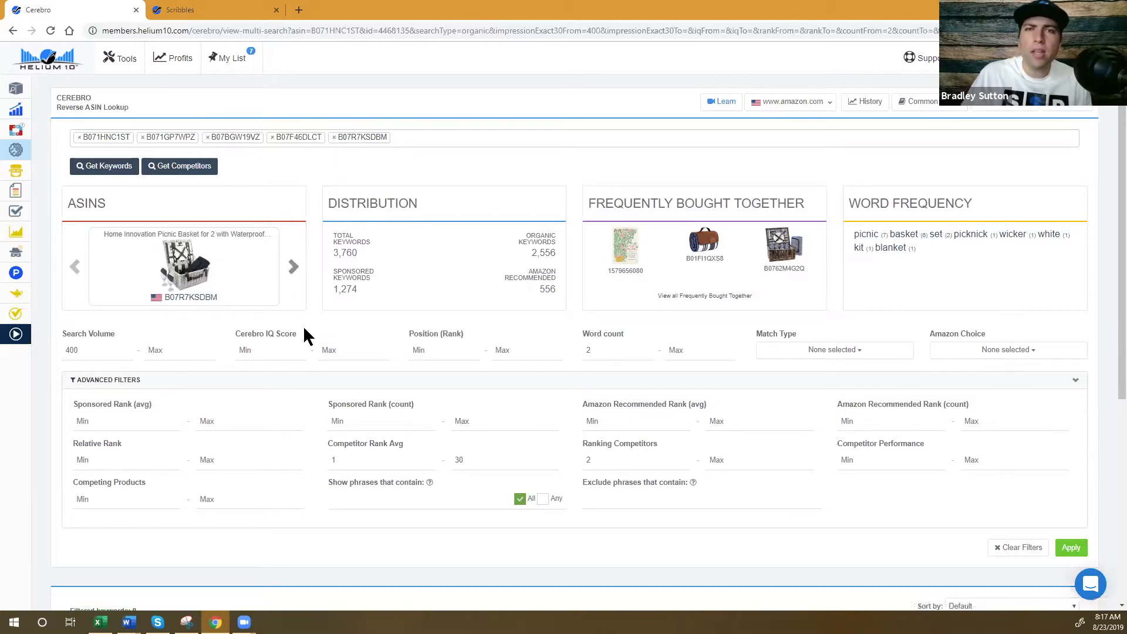
# Review the advanced filters applied to the keyword search, particularly Competitor Rank Avg
pyautogui.click(329, 386)
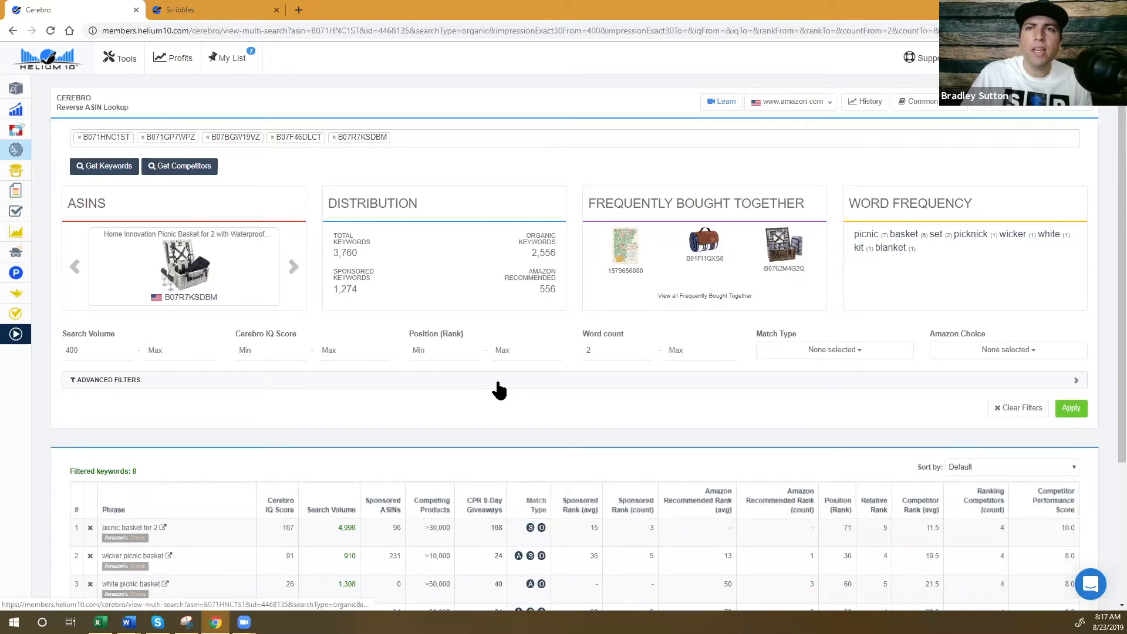
pyautogui.click(502, 381)
pyautogui.scroll(-3, 671, 329)
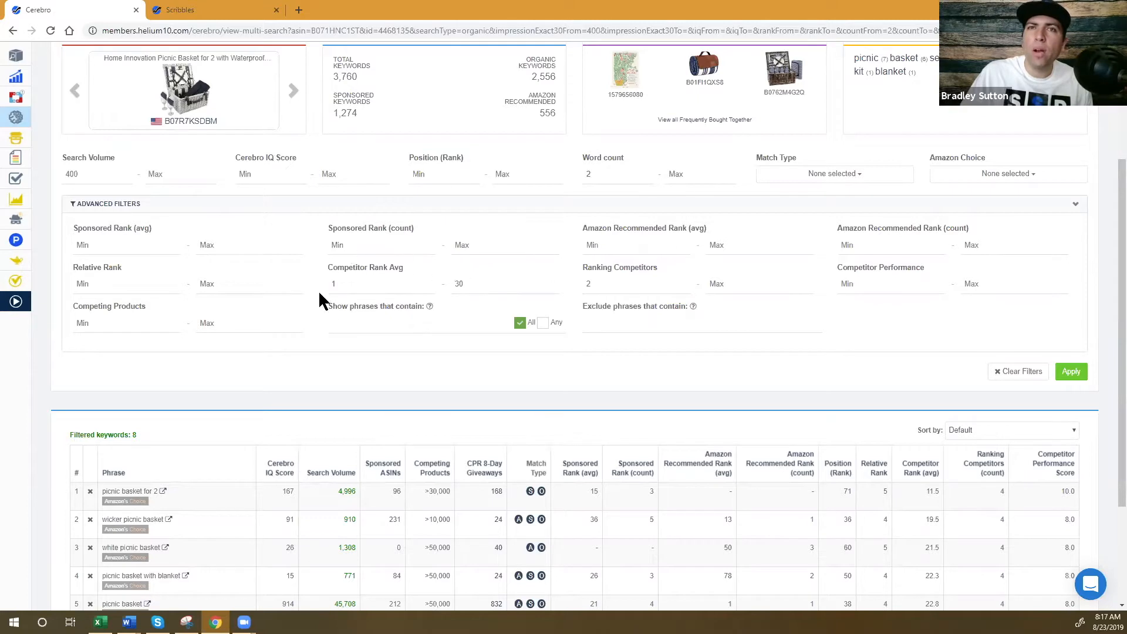
pyautogui.moveTo(329, 269); pyautogui.dragTo(365, 269)
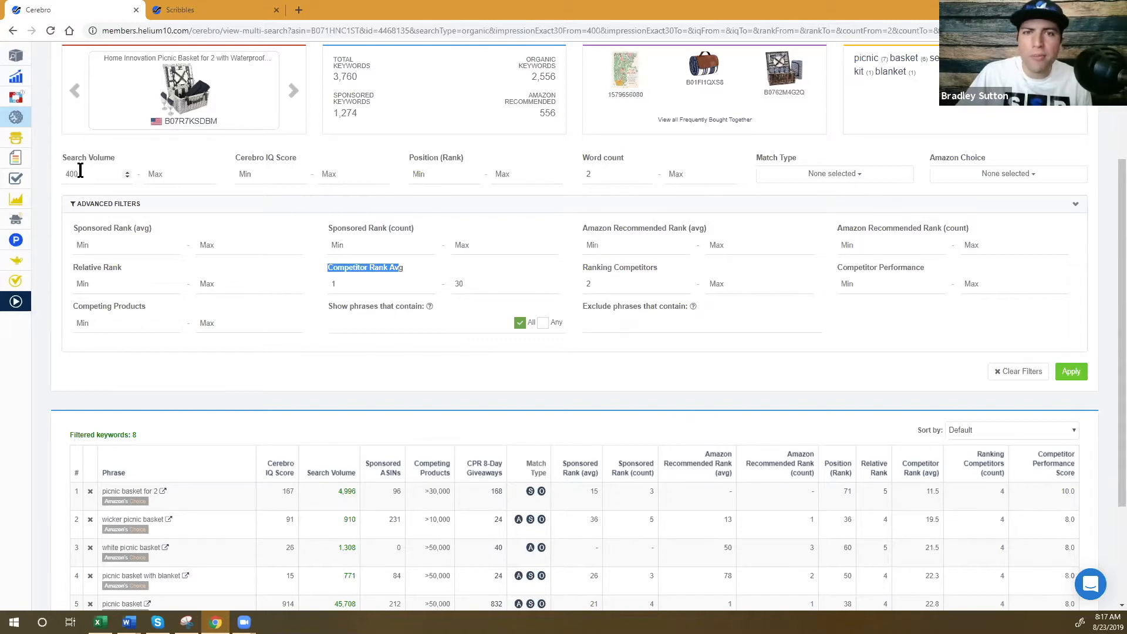
pyautogui.click(380, 265)
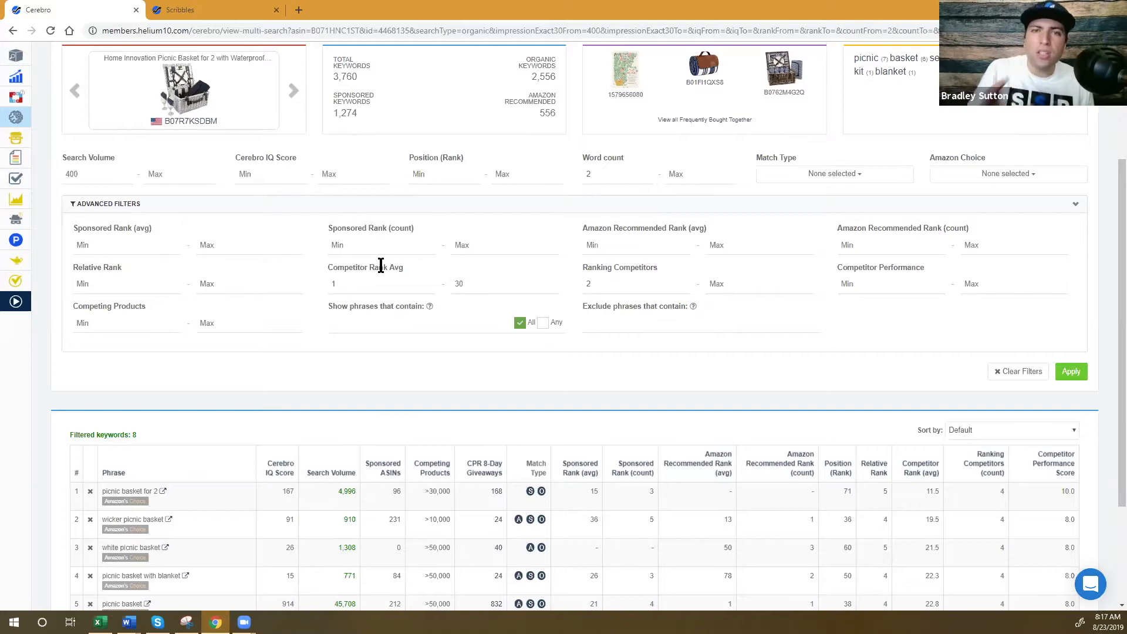
pyautogui.scroll(3, 375, 276)
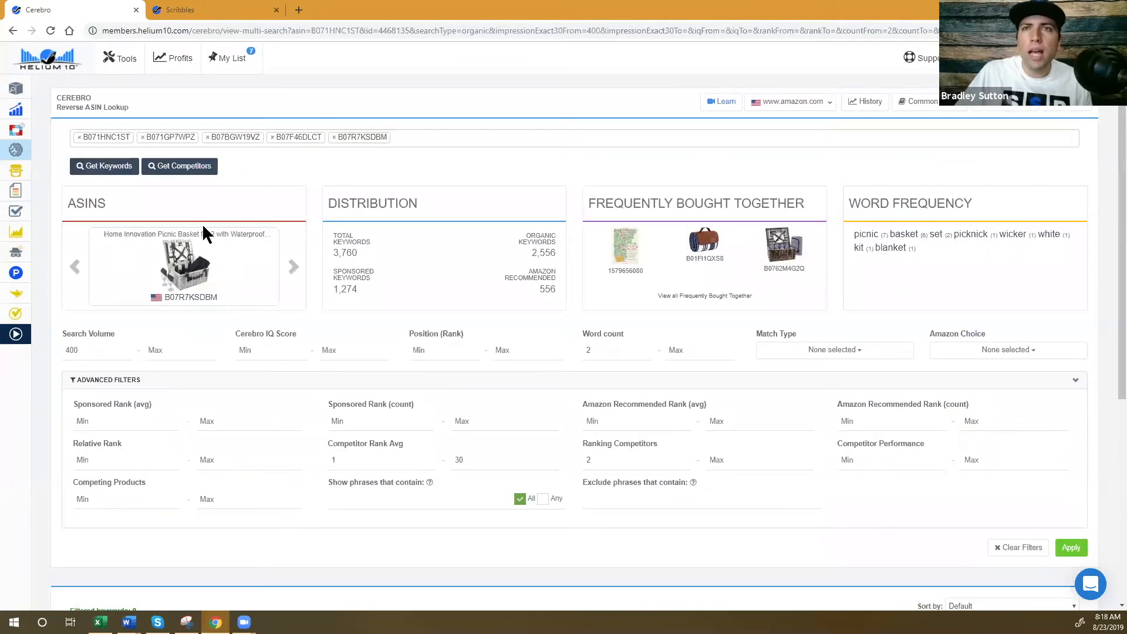
# Filter the keywords with a minimum Search Volume of 200 and a maximum Competitor Rank Avg of 200
pyautogui.scroll(-4, 458, 274)
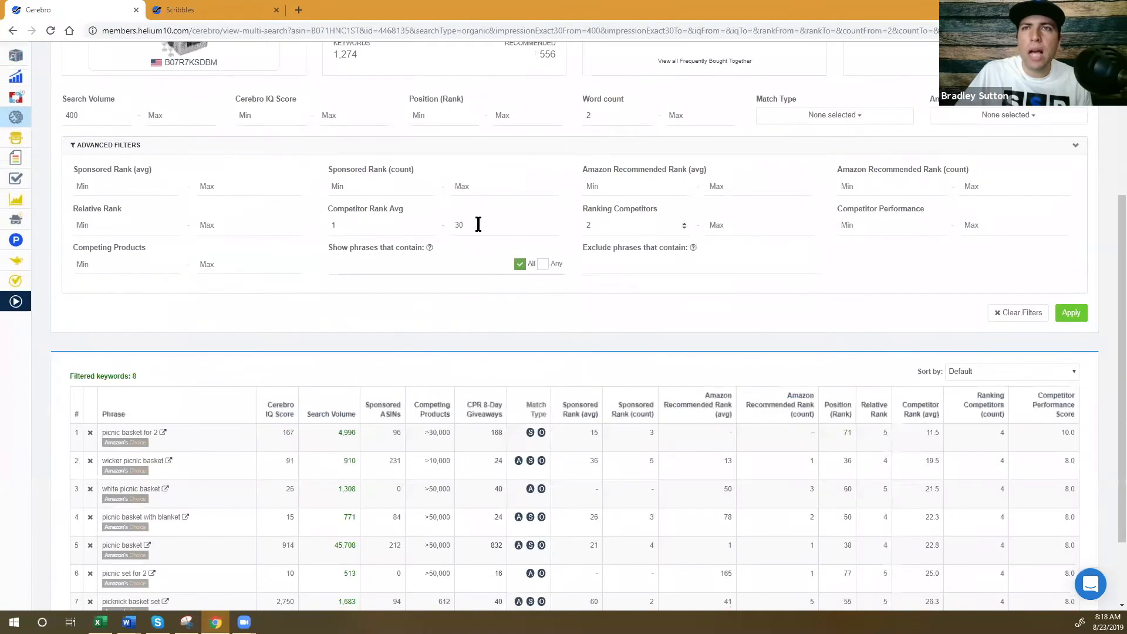
pyautogui.moveTo(106, 115); pyautogui.dragTo(61, 111)
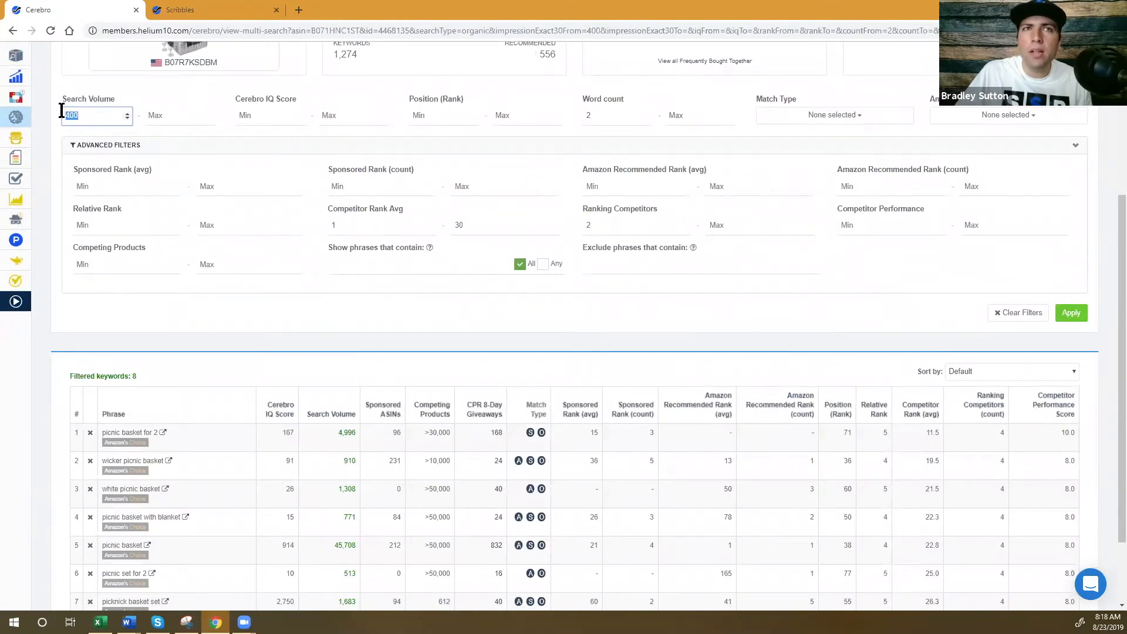
pyautogui.write('2')
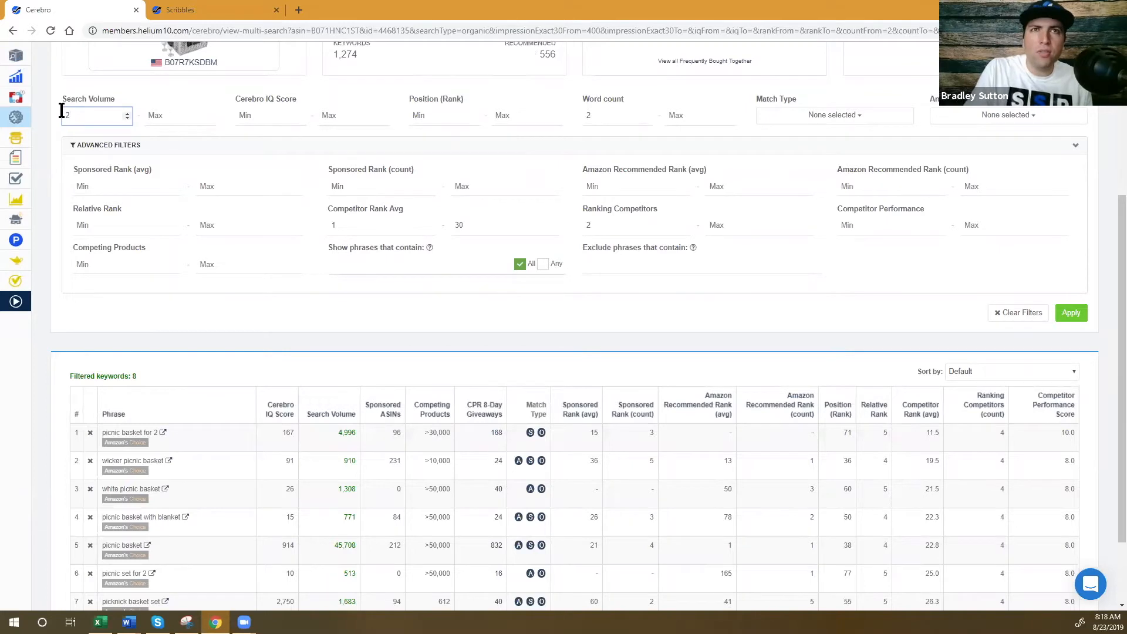
pyautogui.write('00')
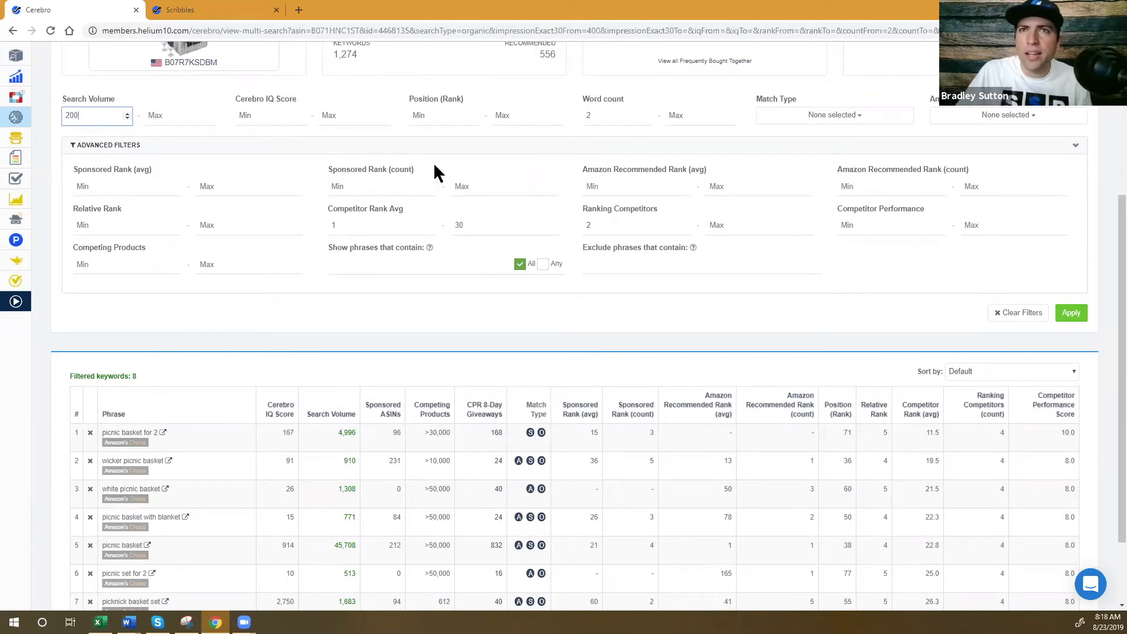
pyautogui.doubleClick(484, 227)
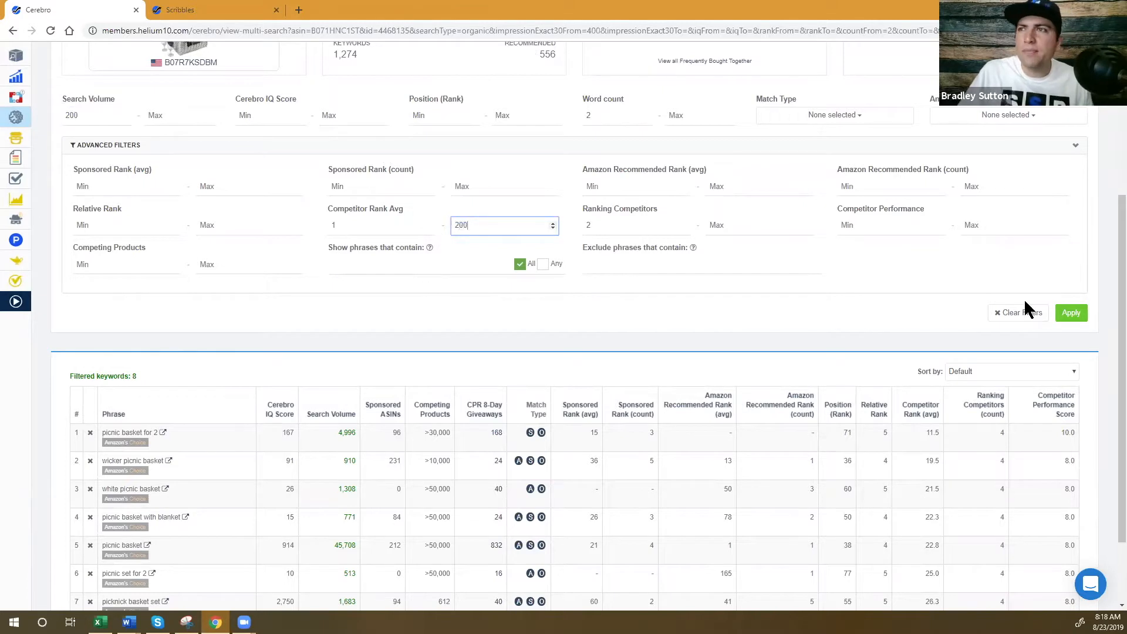
pyautogui.click(1079, 313)
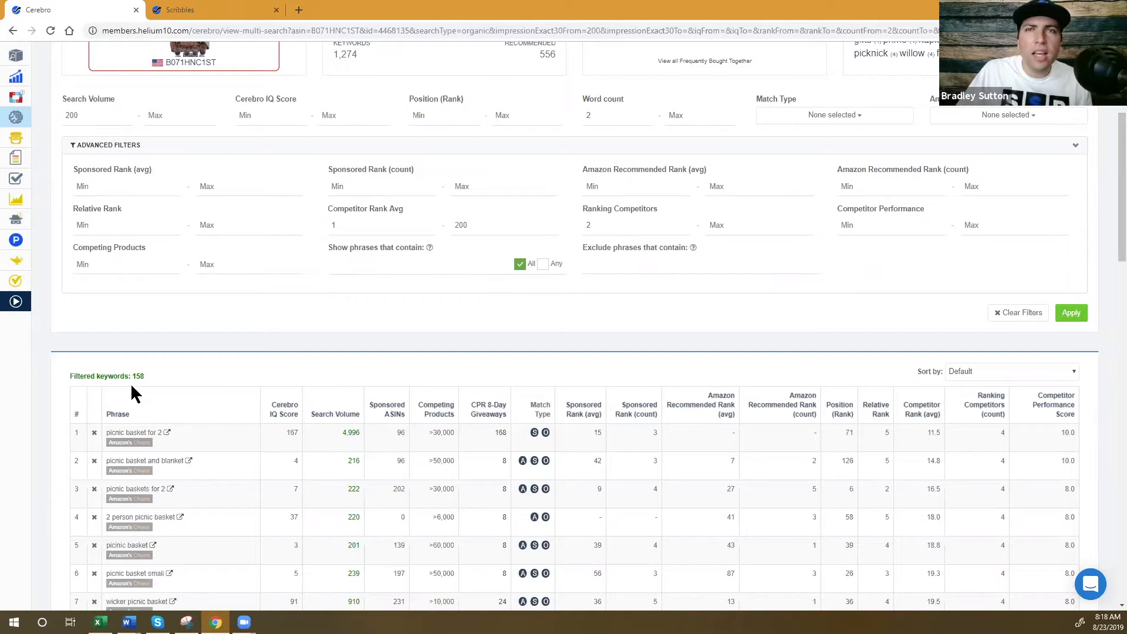
# Set the maximum Competitor Rank Avg to 250, reapply the filters and look through the resulting keywords
pyautogui.doubleClick(458, 226)
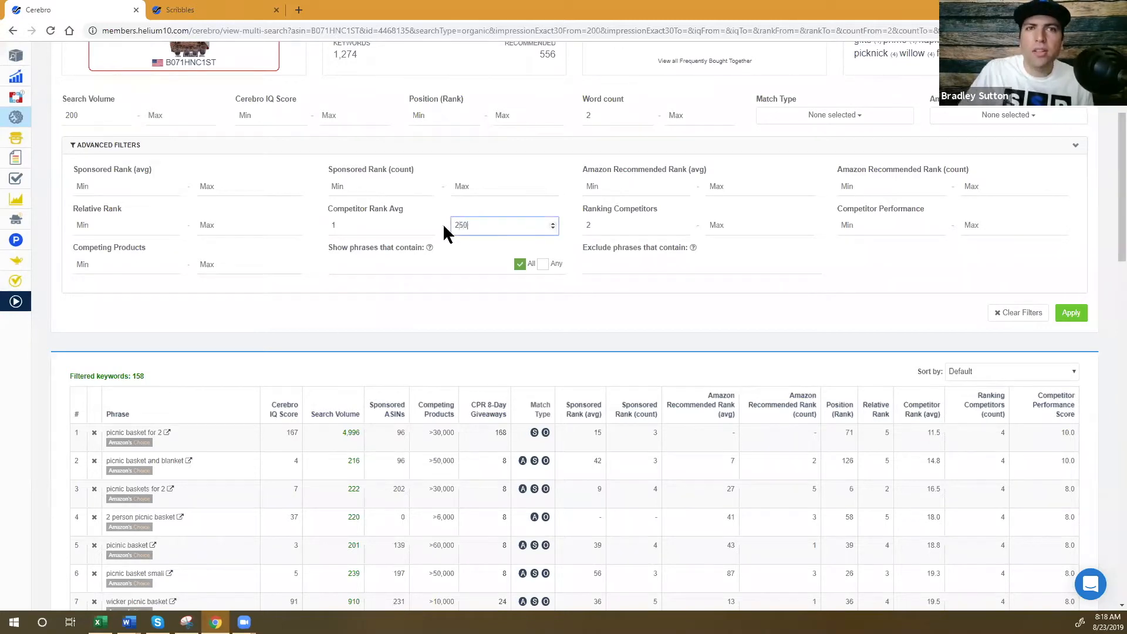
pyautogui.click(1071, 314)
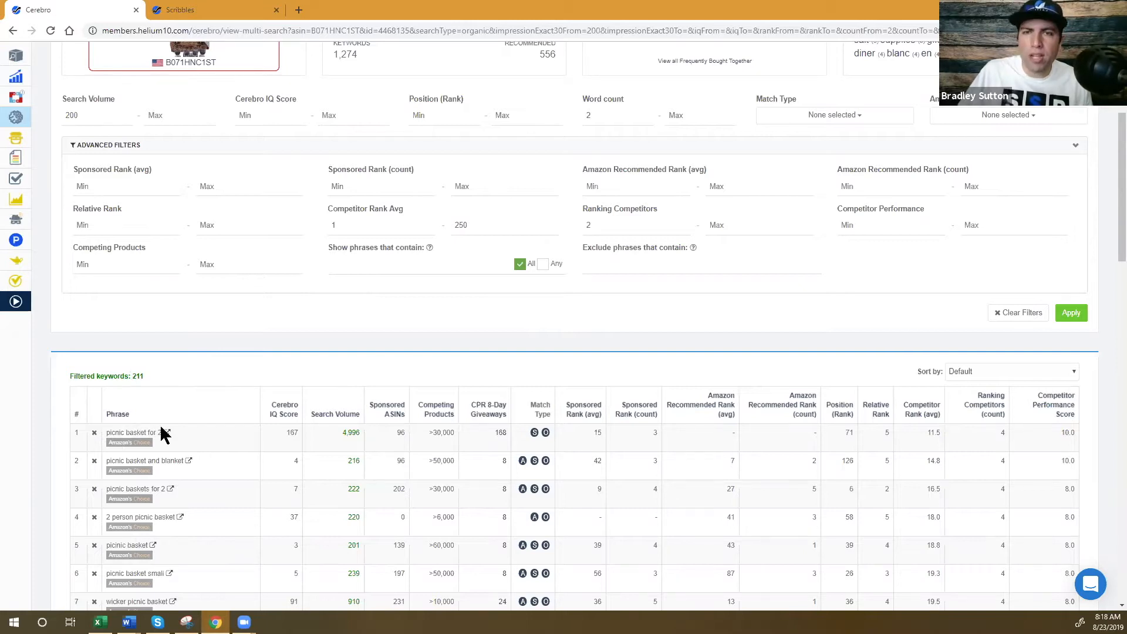
pyautogui.scroll(-12, 162, 433)
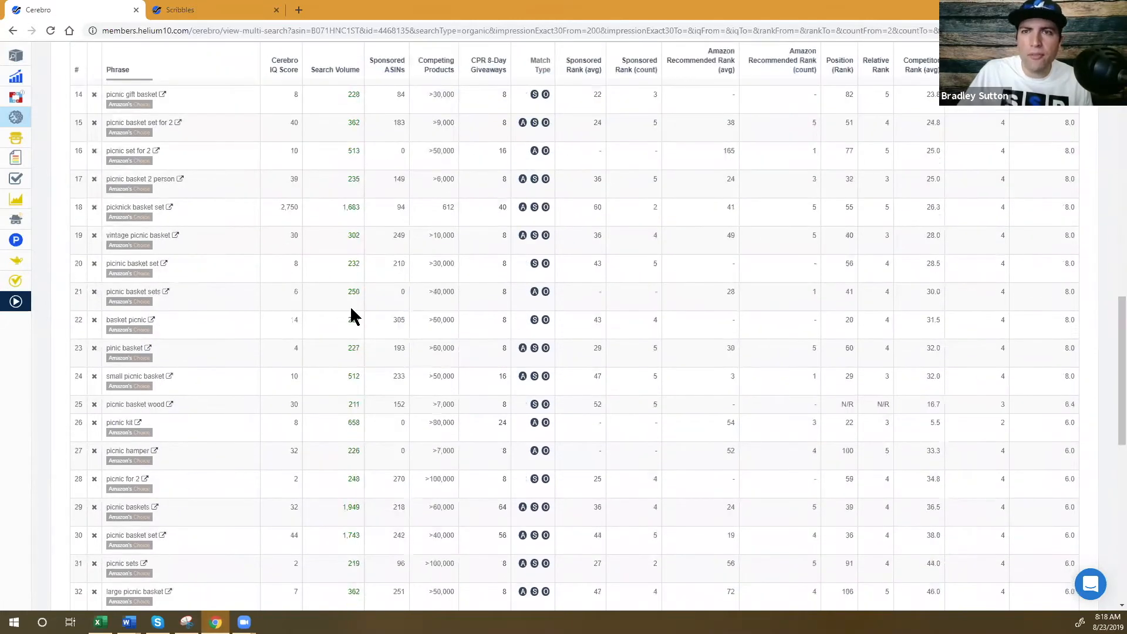
# Send the filtered Cerebro keywords to Frankenstein for processing
pyautogui.scroll(15, 351, 309)
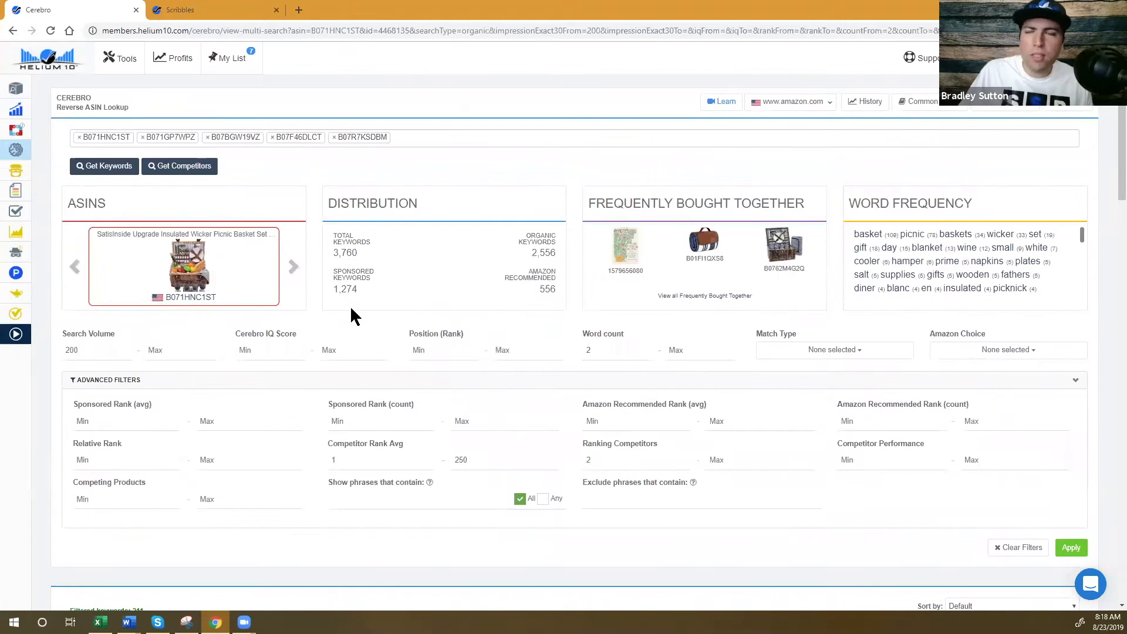
pyautogui.click(1086, 116)
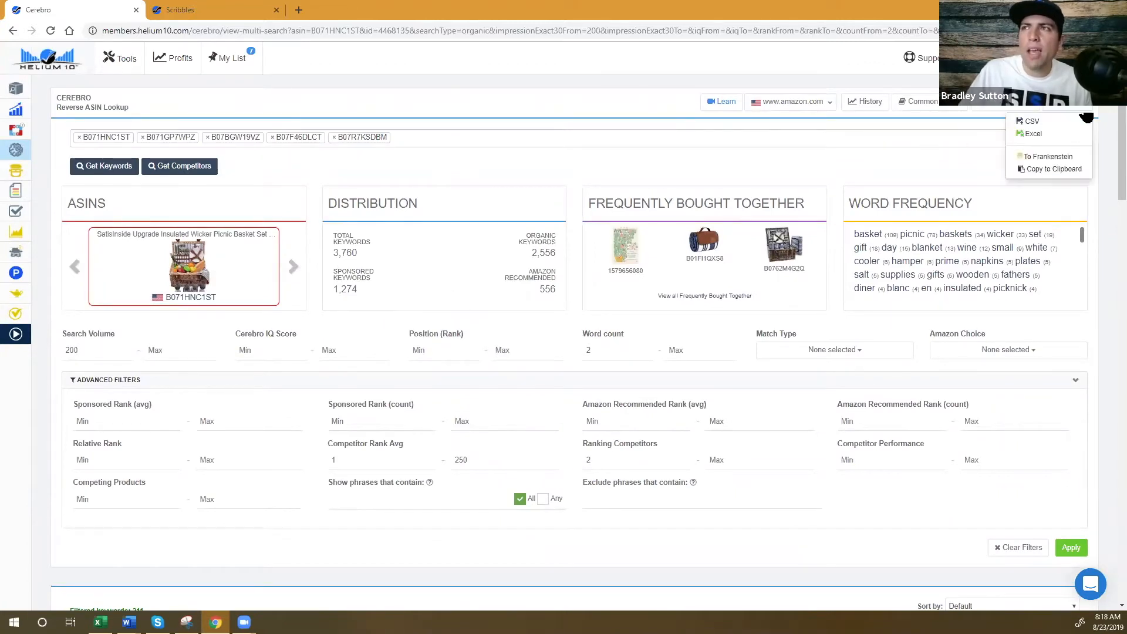
pyautogui.click(1064, 157)
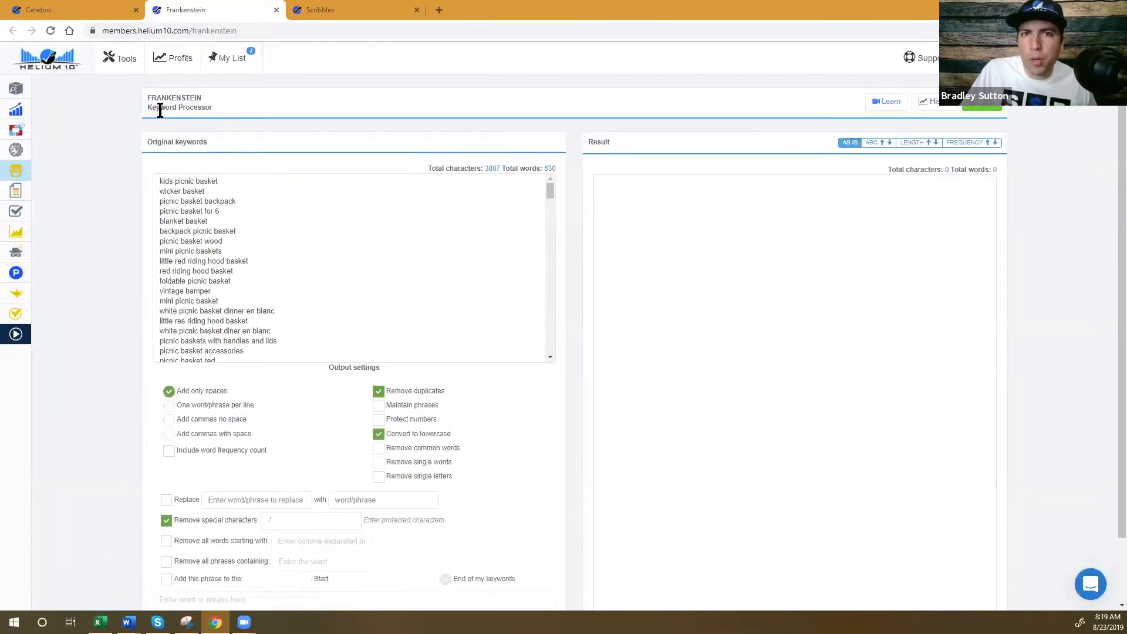
# Examine the original keyword list in Frankenstein for words repeated across phrases, such as "basket"
pyautogui.moveTo(161, 187); pyautogui.dragTo(221, 328)
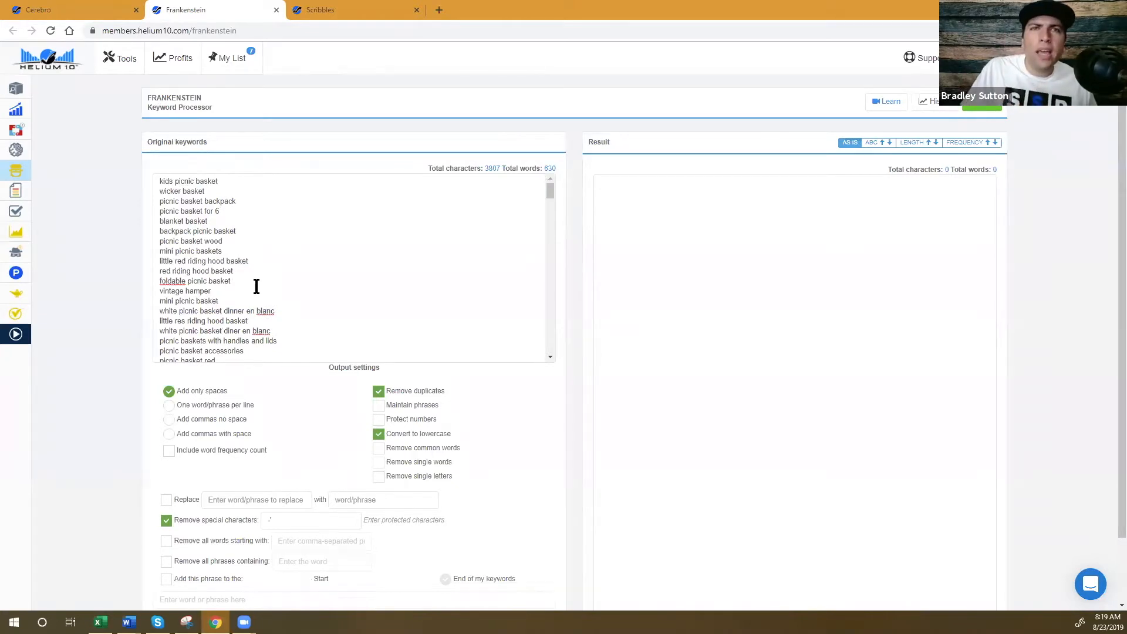
pyautogui.doubleClick(236, 260)
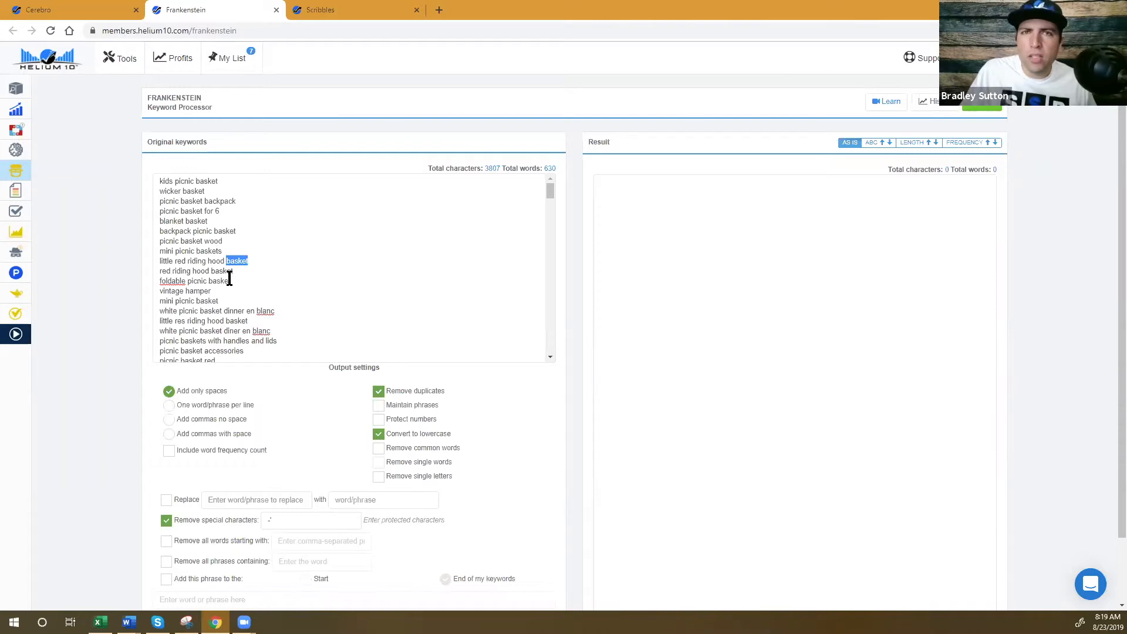
pyautogui.doubleClick(227, 271)
pyautogui.doubleClick(220, 280)
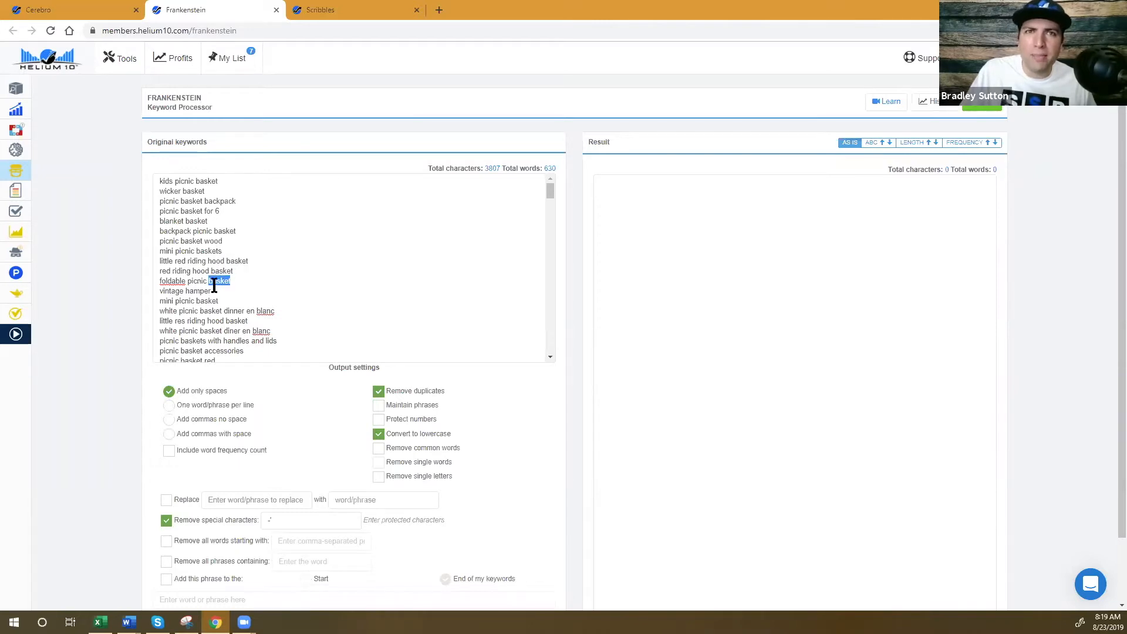
pyautogui.doubleClick(207, 301)
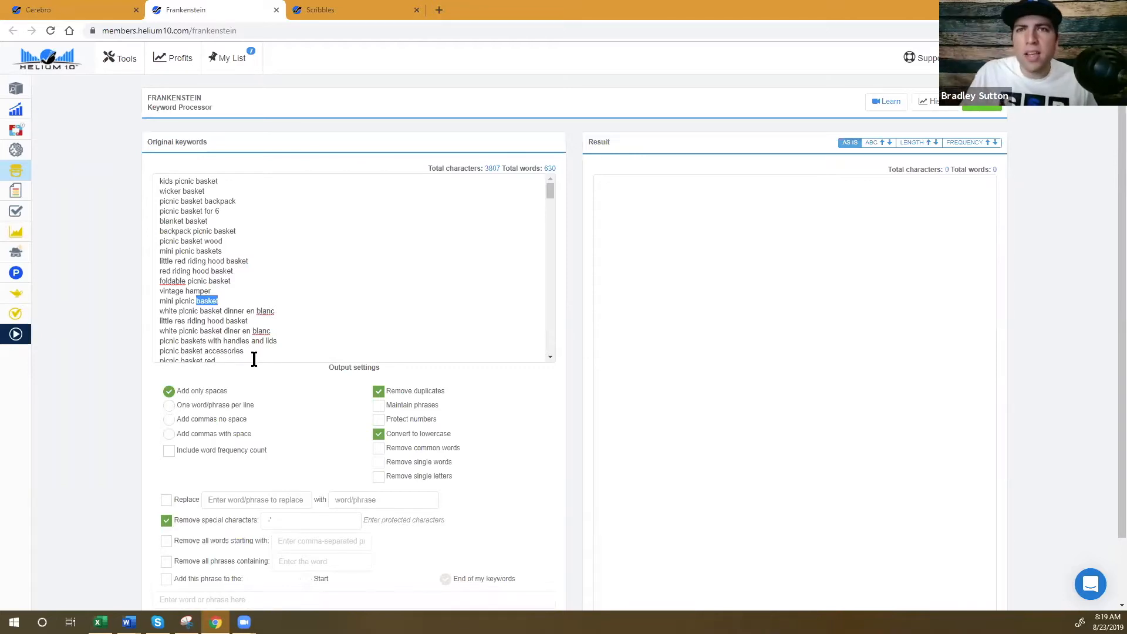
pyautogui.scroll(-2, 458, 392)
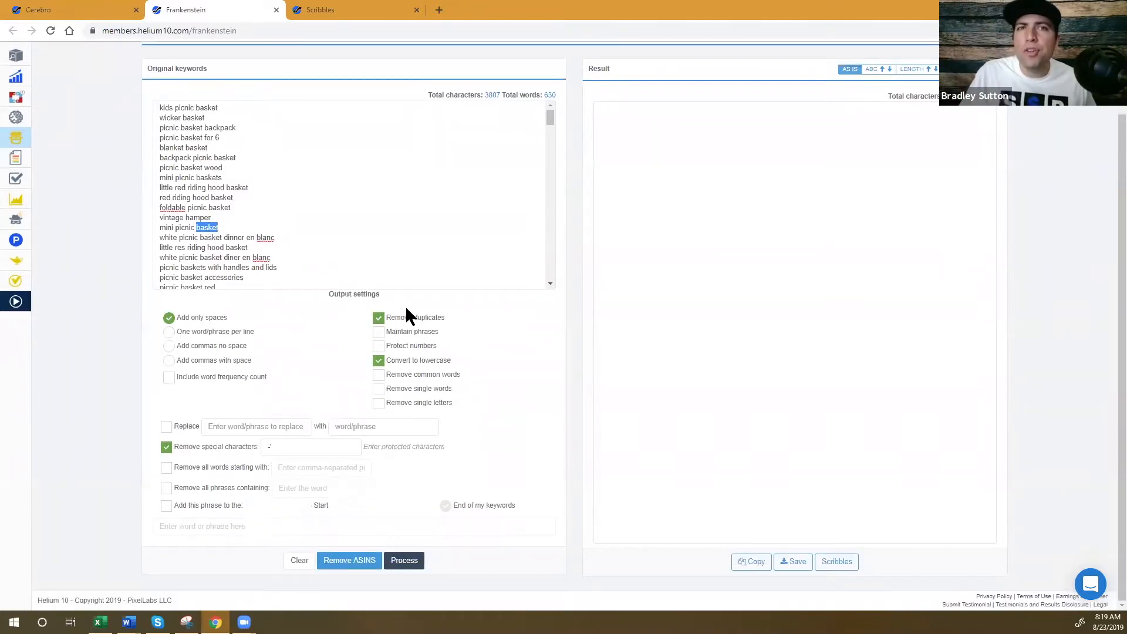
pyautogui.click(214, 189)
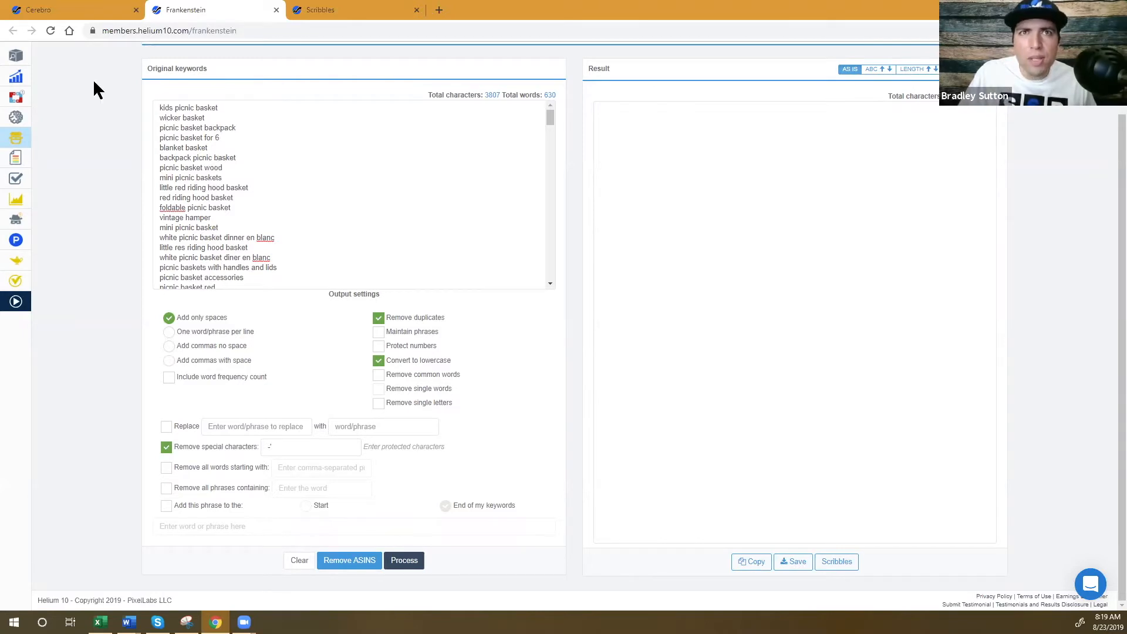
pyautogui.scroll(-5, 217, 280)
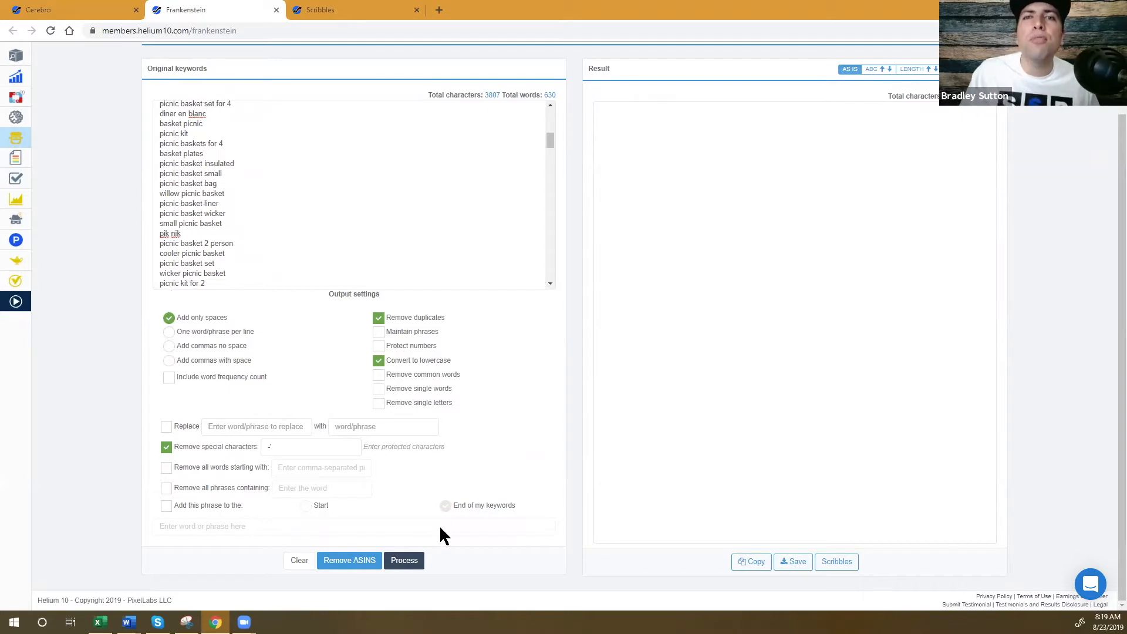
# Process the original keywords in Frankenstein, with common words and single letters removed from the result
pyautogui.click(405, 563)
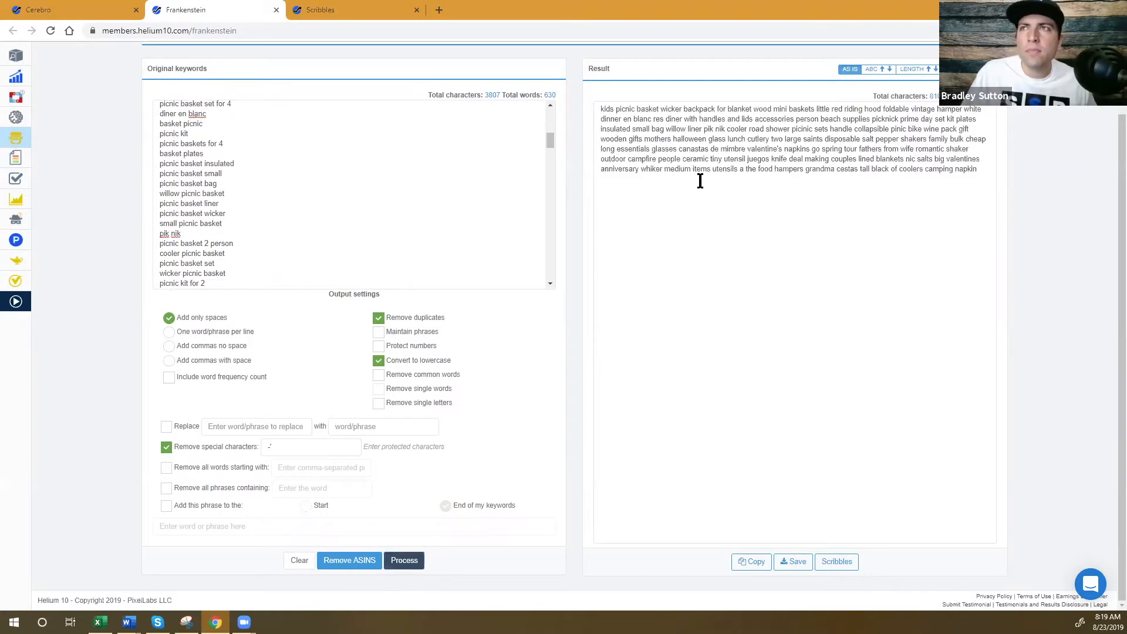
pyautogui.click(413, 379)
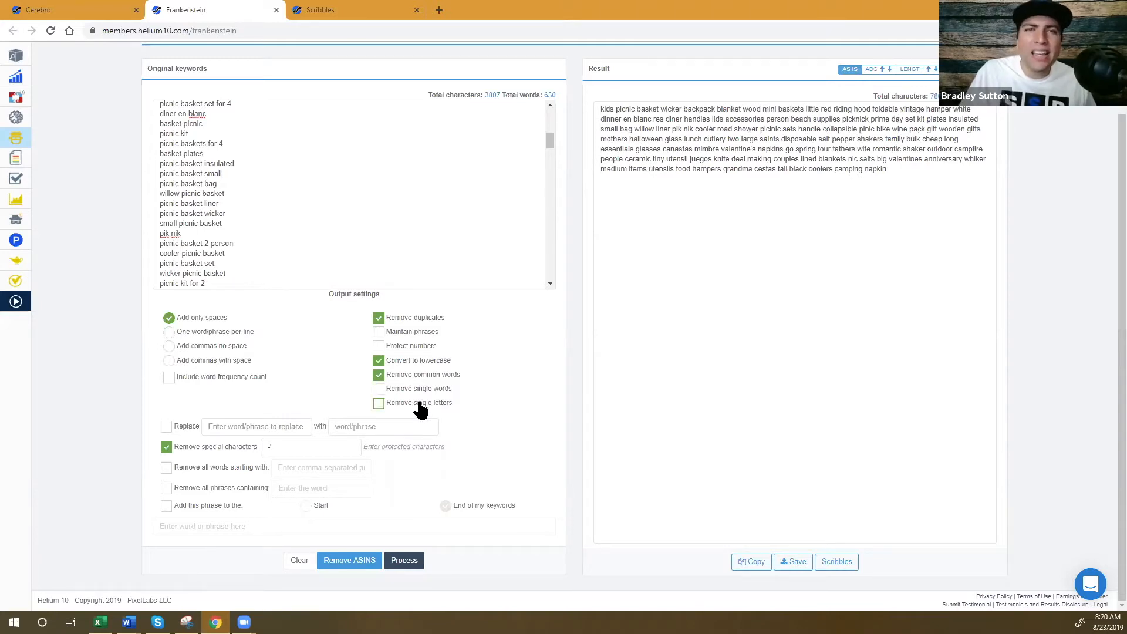
pyautogui.click(420, 406)
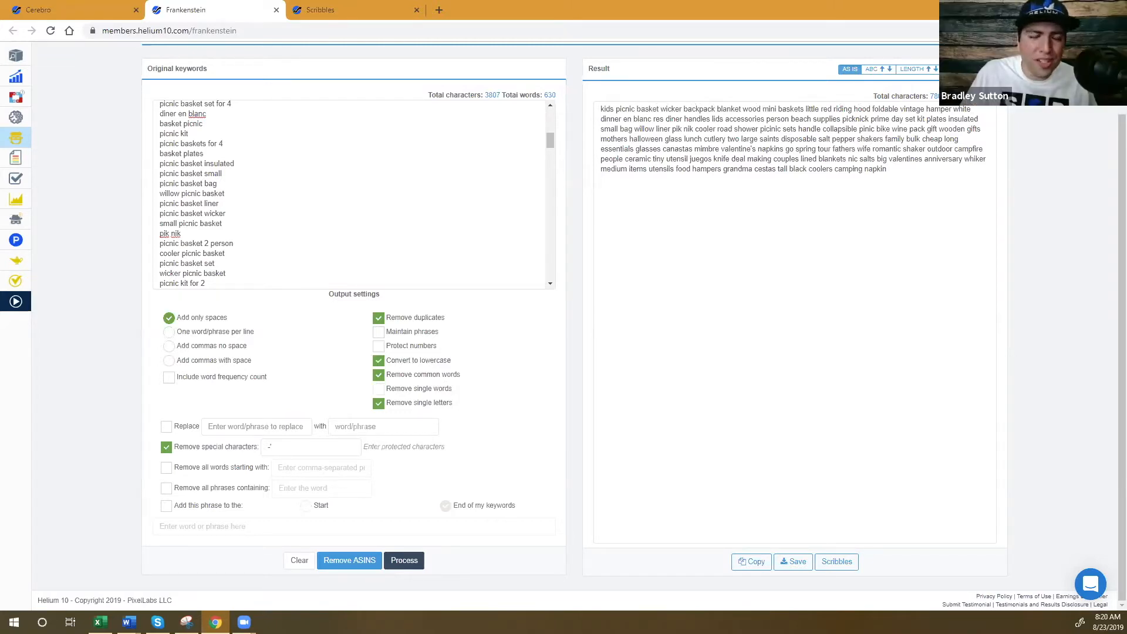
pyautogui.click(995, 117)
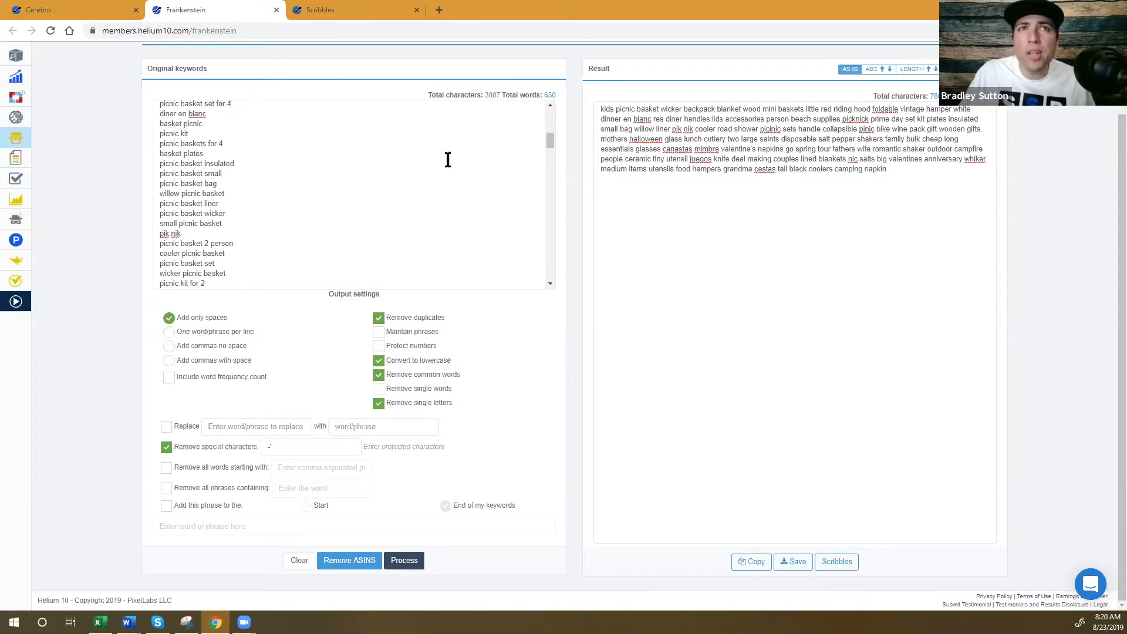
# Review the filtered keyword table and its filter settings in Cerebro, and return to the keyword lists in Frankenstein
pyautogui.click(80, 11)
pyautogui.scroll(-10, 339, 378)
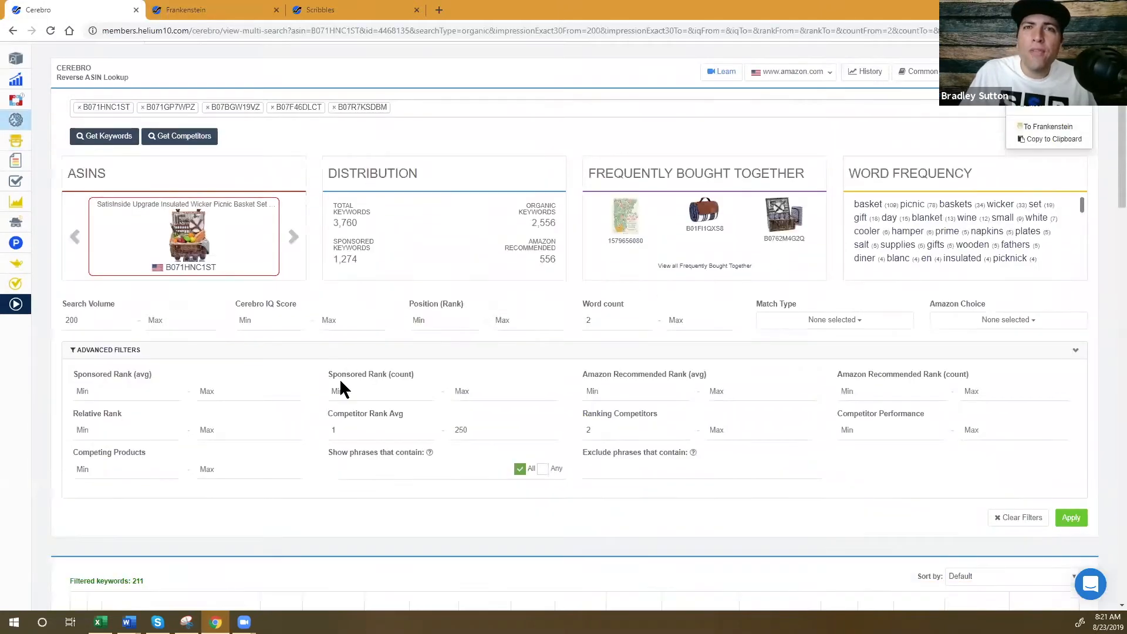
pyautogui.scroll(4, 340, 377)
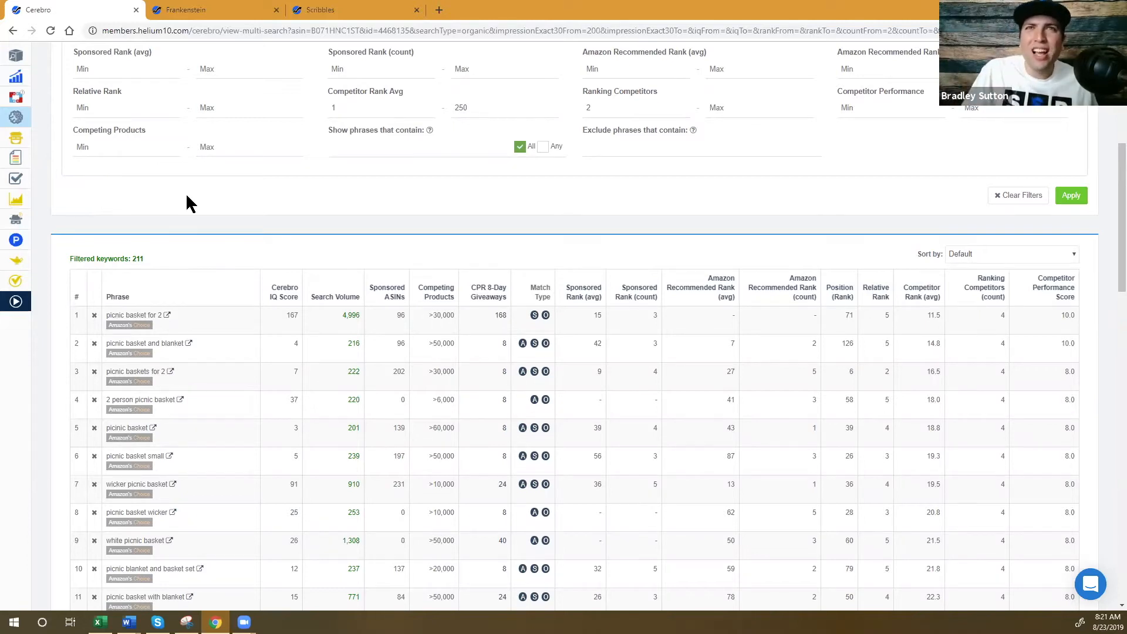
pyautogui.click(229, 11)
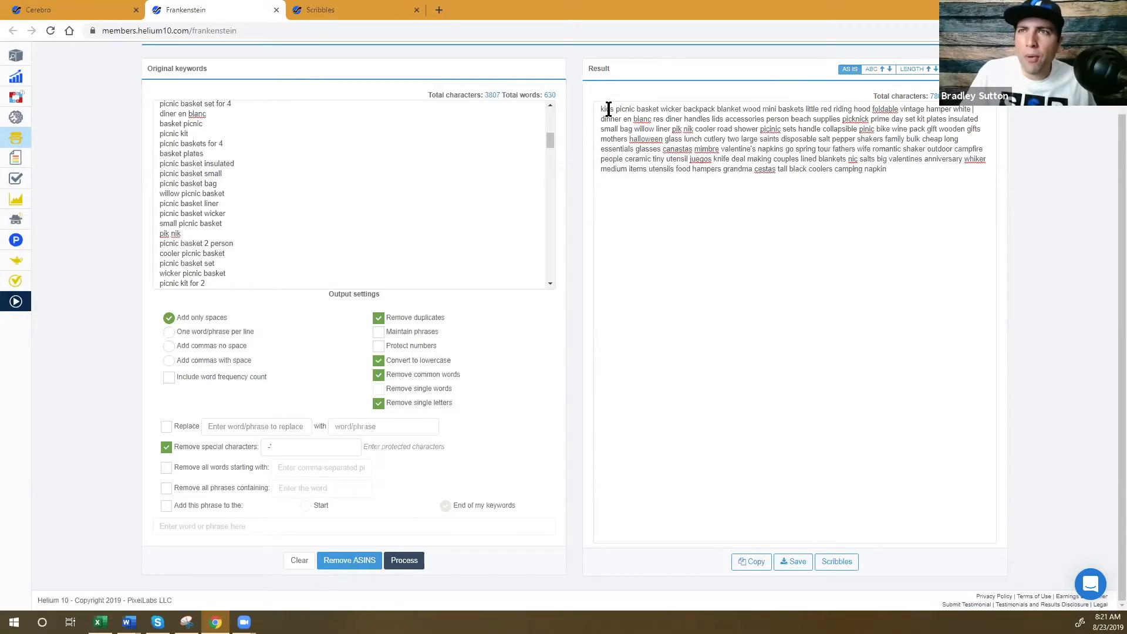
pyautogui.scroll(-2, 384, 167)
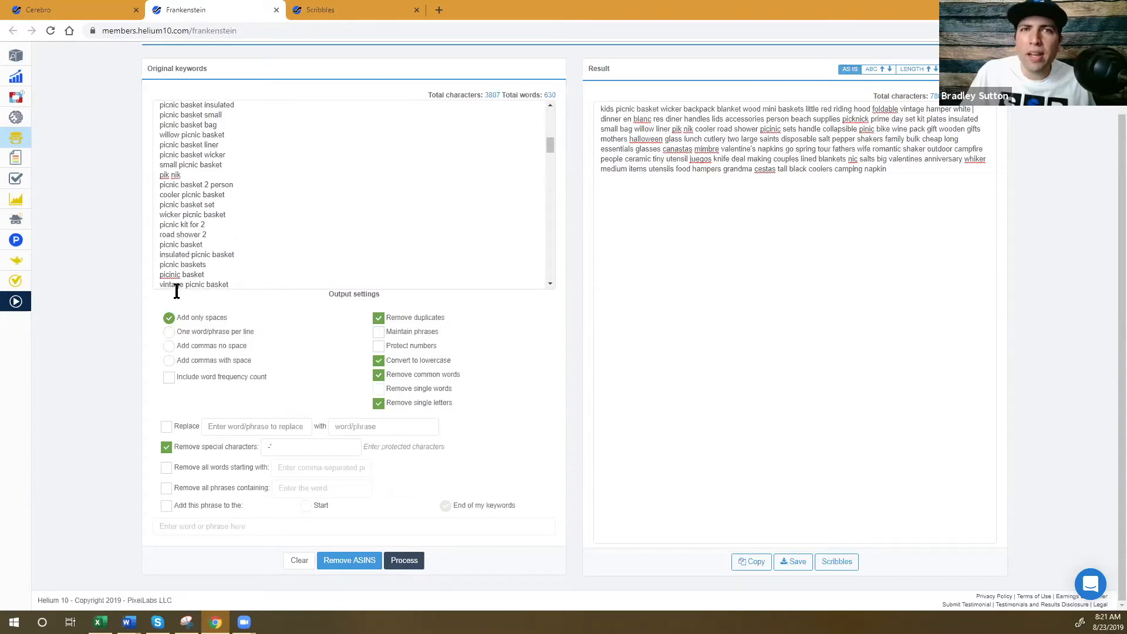
# Output the result as one word/phrase per line with word frequency counts, sorted from most to least frequent
pyautogui.click(169, 333)
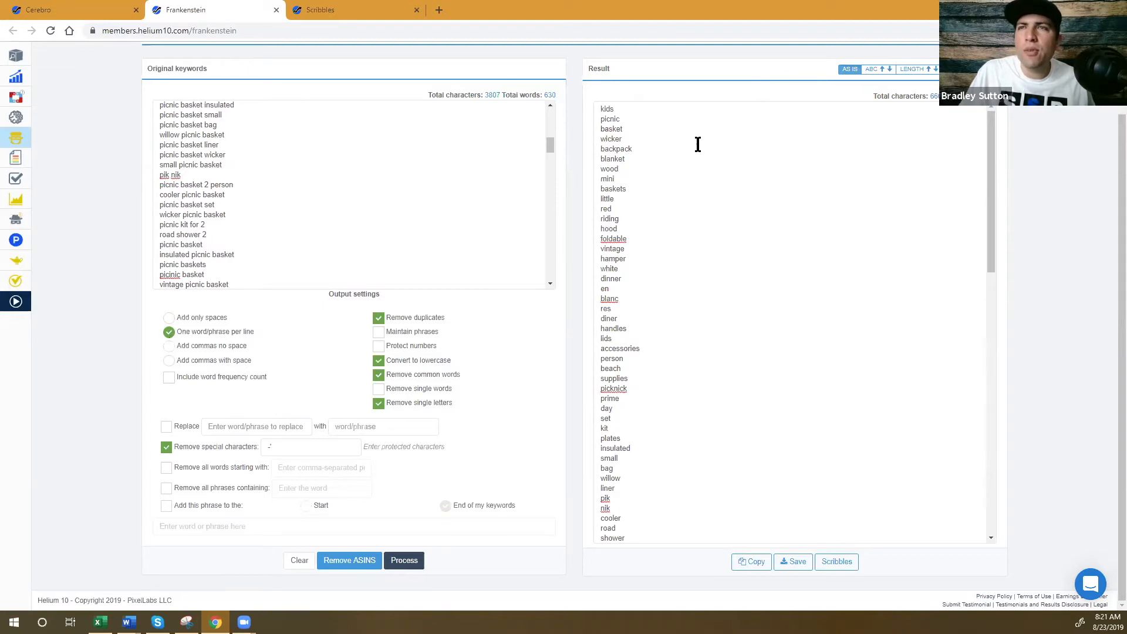
pyautogui.scroll(-8, 697, 176)
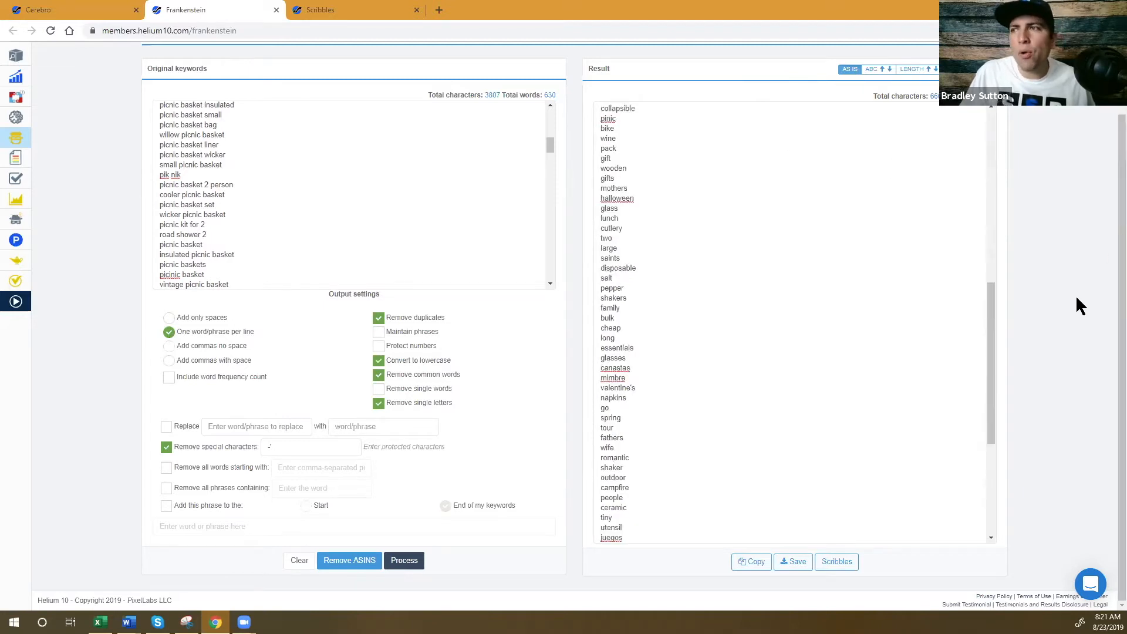
pyautogui.click(753, 564)
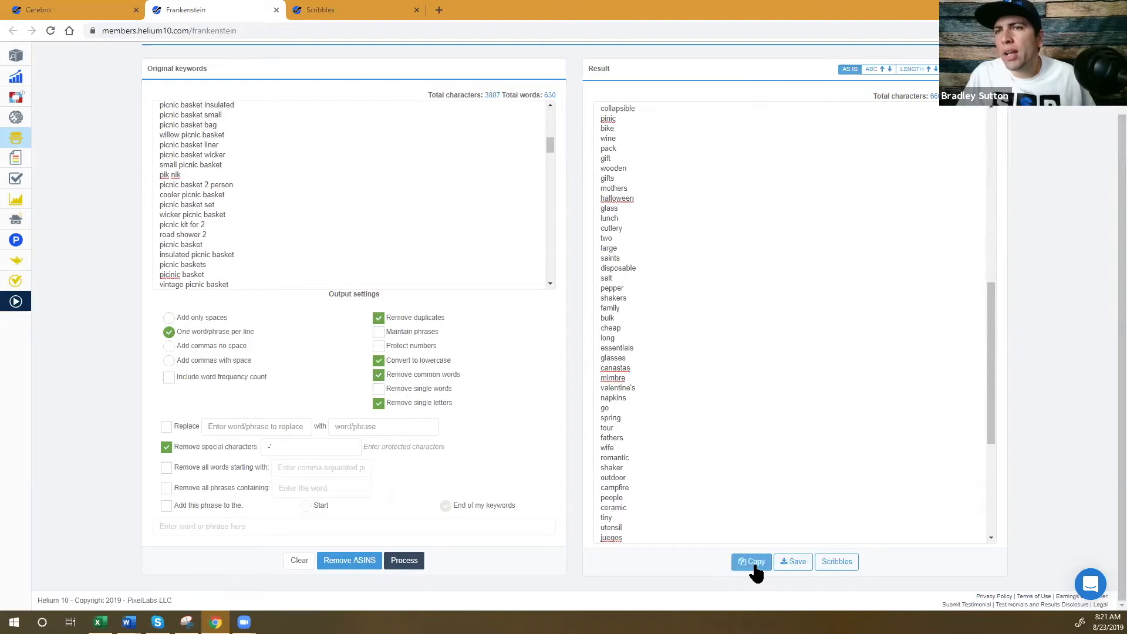
pyautogui.click(755, 566)
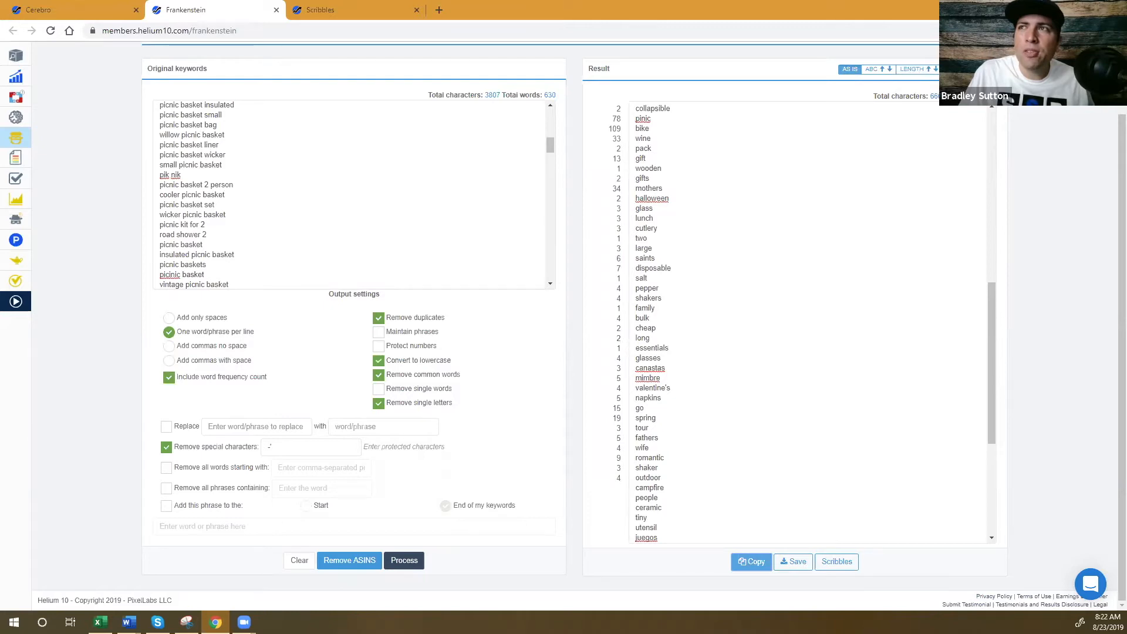
pyautogui.click(991, 69)
pyautogui.scroll(8, 774, 153)
pyautogui.scroll(2, 798, 126)
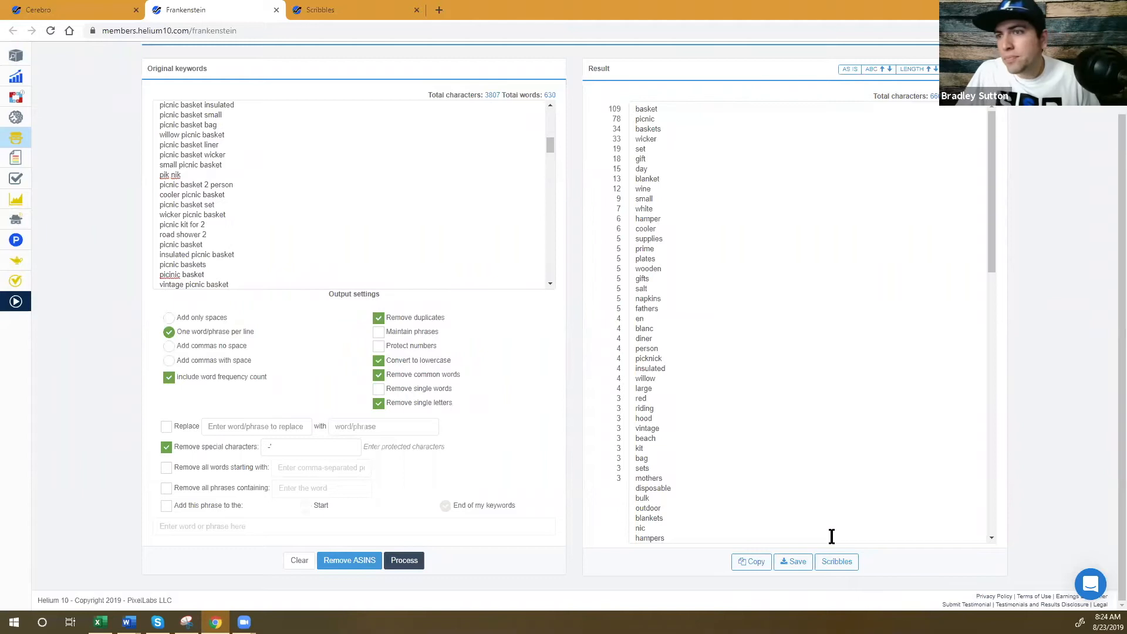
# Copy the frequency-sorted words and paste them into the Scribbles keyword list below the existing picnic phrases
pyautogui.click(754, 563)
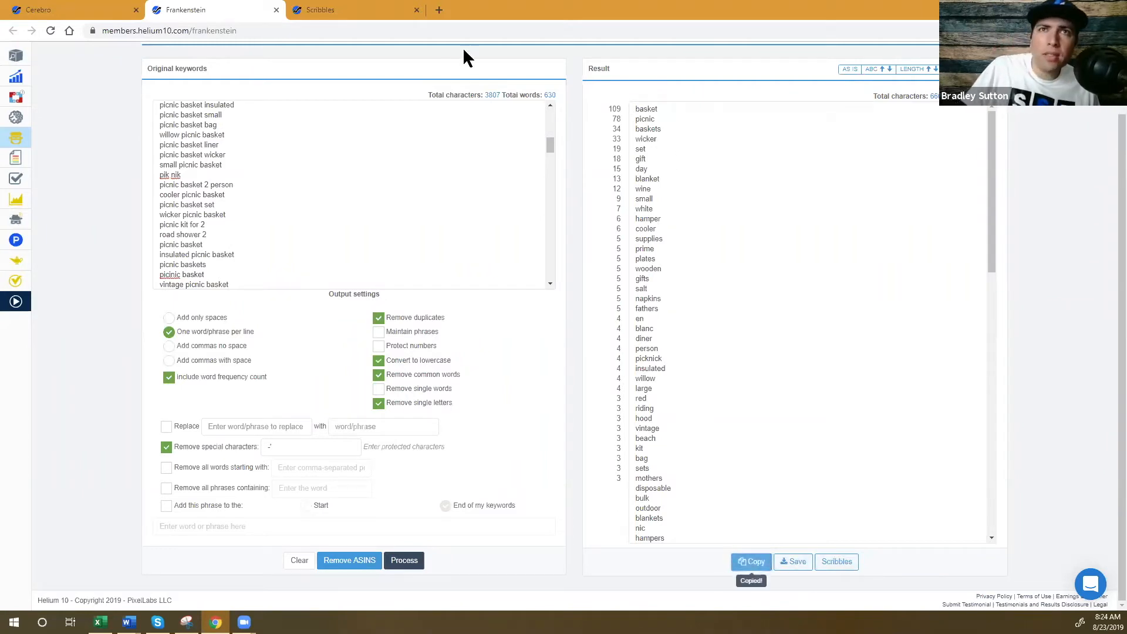
pyautogui.click(371, 8)
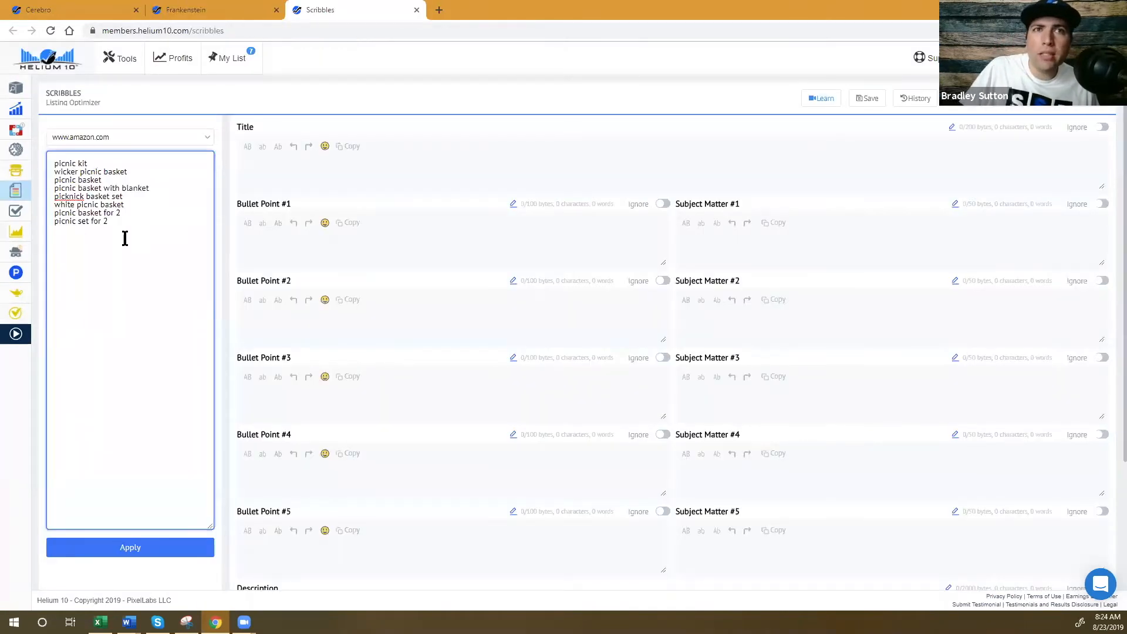
pyautogui.rightClick(125, 239)
pyautogui.click(154, 329)
pyautogui.scroll(10, 148, 299)
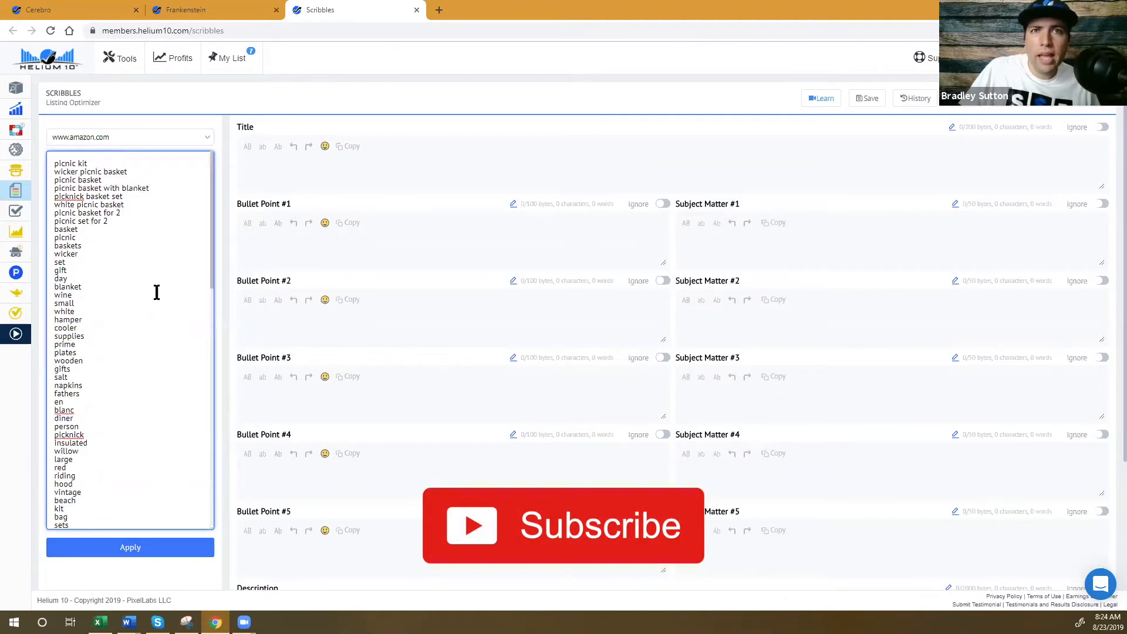
# Check the main phrases and added single words in the Scribbles keyword list and apply the list
pyautogui.moveTo(137, 222); pyautogui.dragTo(40, 163)
pyautogui.moveTo(69, 237); pyautogui.dragTo(72, 311)
pyautogui.click(71, 311)
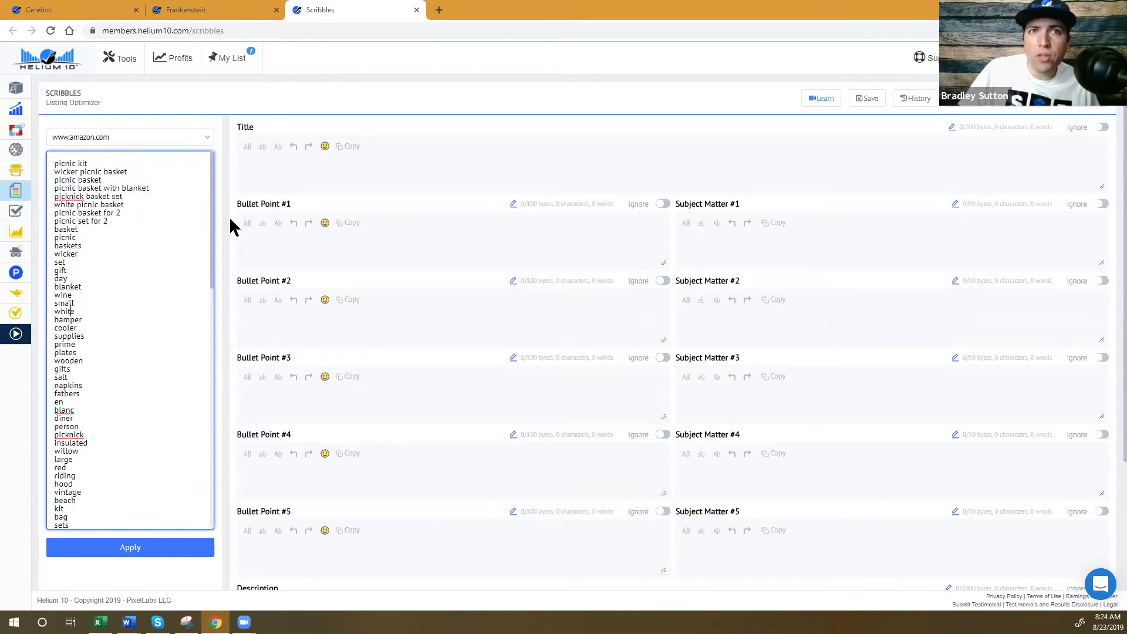
pyautogui.scroll(-3, 230, 227)
pyautogui.click(167, 511)
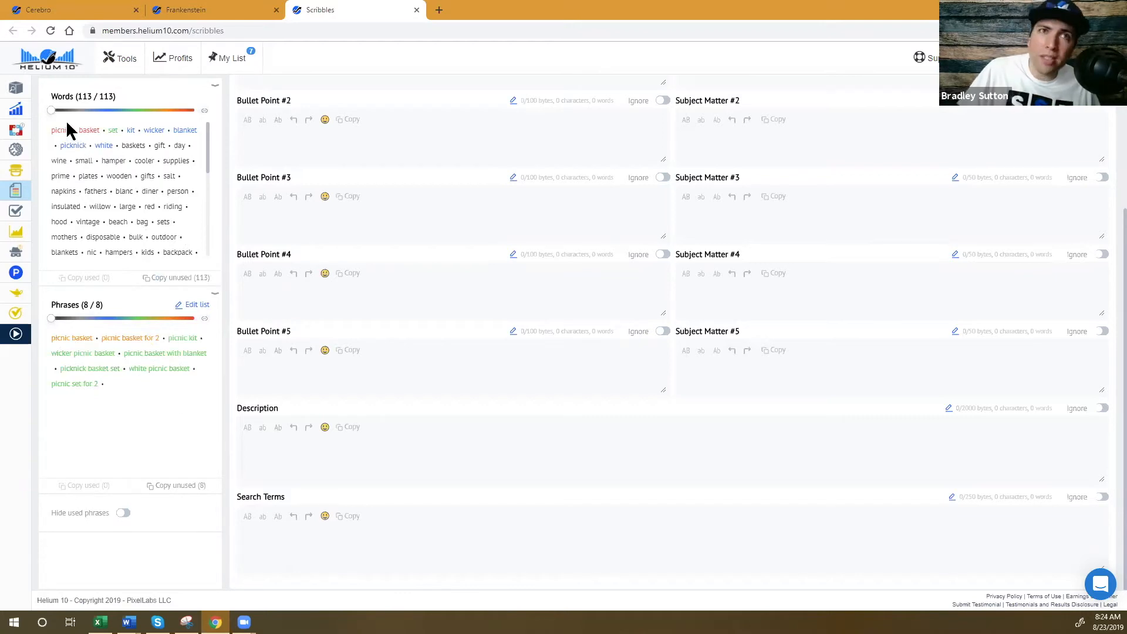
# Recheck the frequency-sorted words in Frankenstein and return to the empty listing fields in Scribbles
pyautogui.click(188, 9)
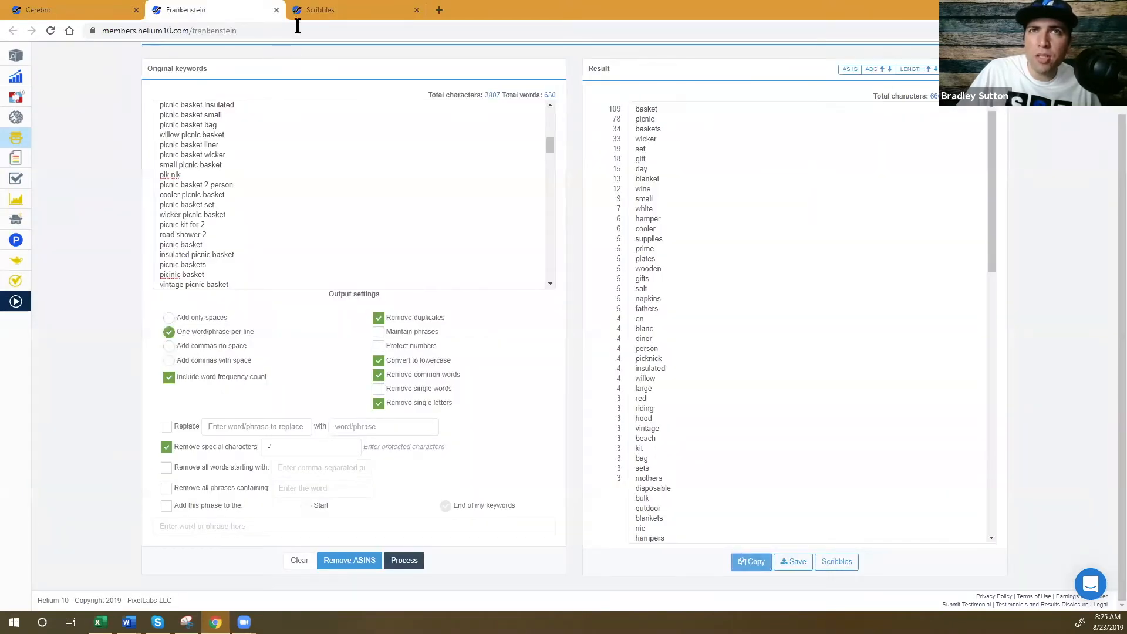
pyautogui.click(318, 10)
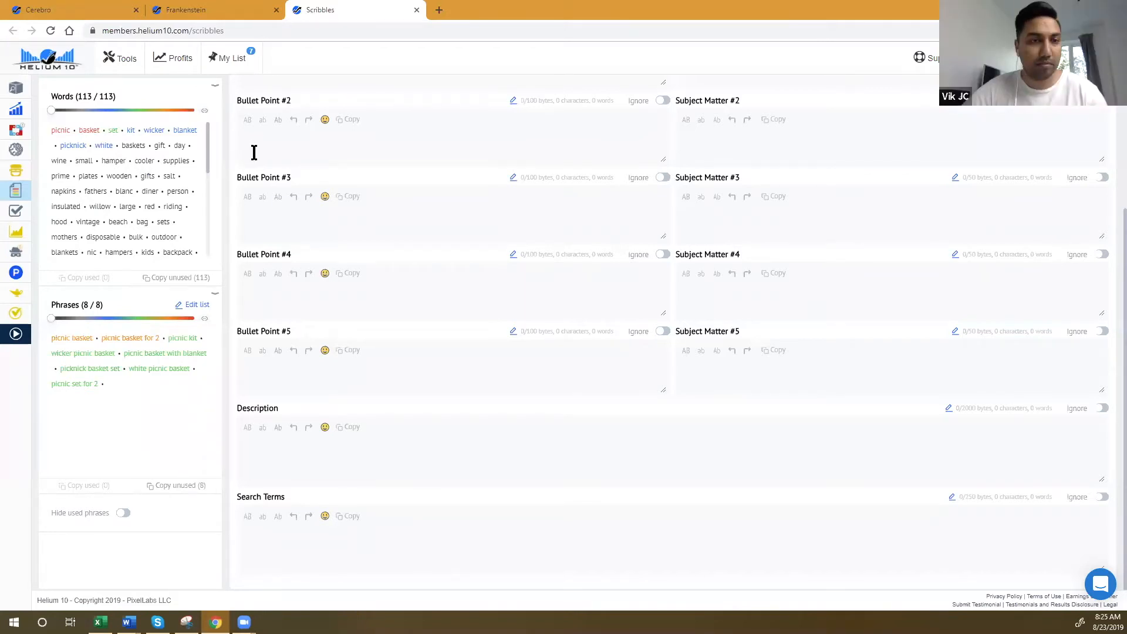
pyautogui.scroll(3, 345, 171)
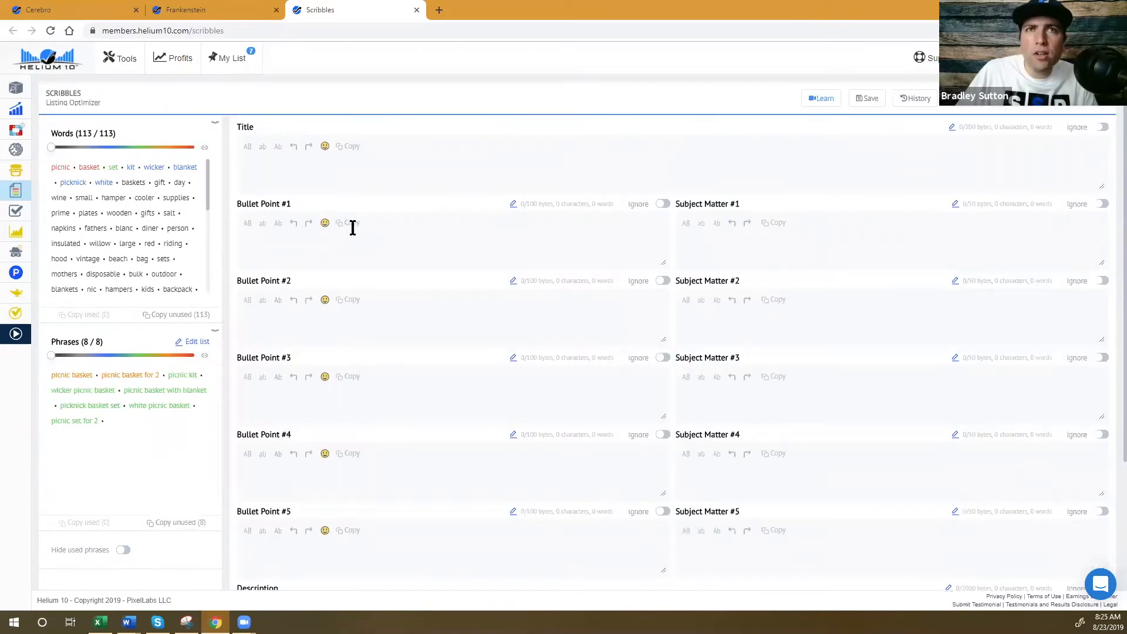
# Write the listing title "White Picnic basket with blanket" and highlight where its used phrases occur
pyautogui.click(315, 173)
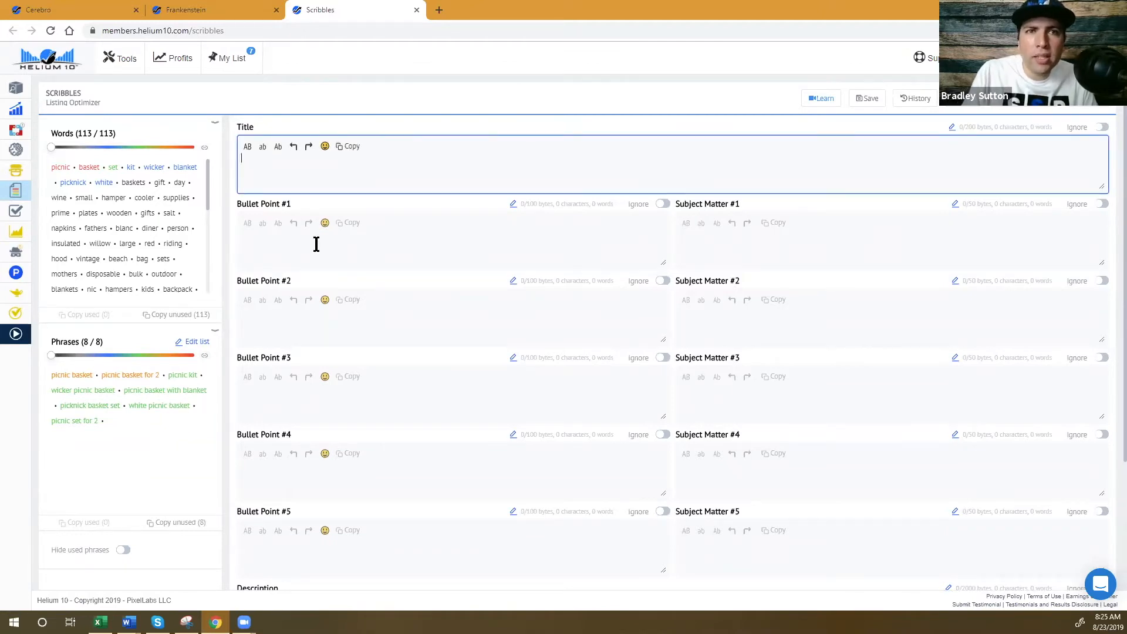
pyautogui.write('White Pic')
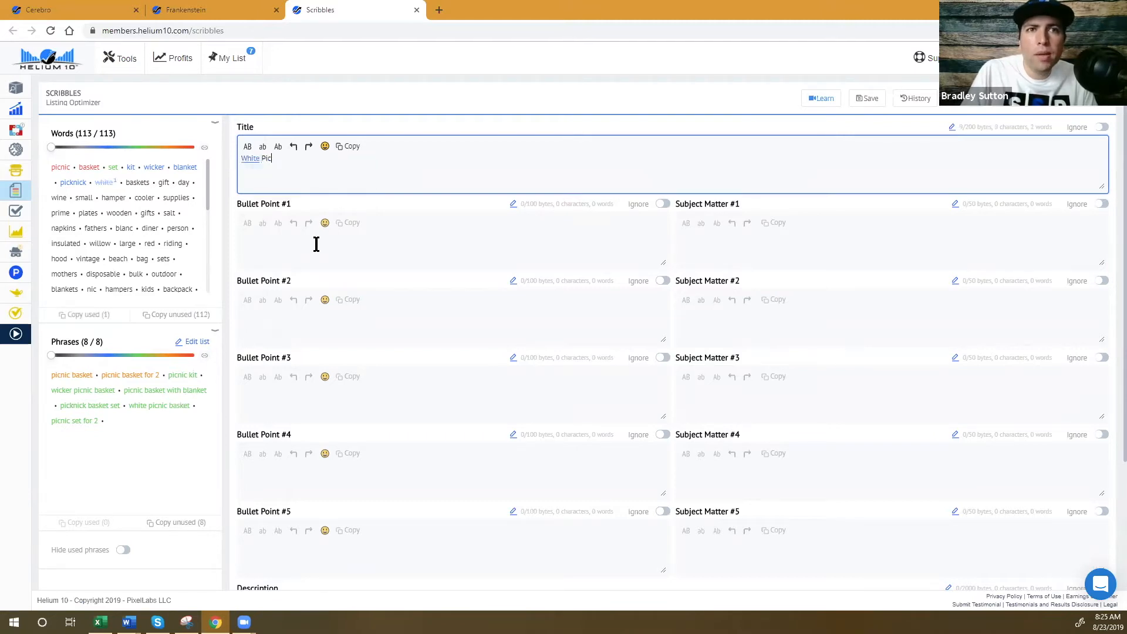
pyautogui.write('nic')
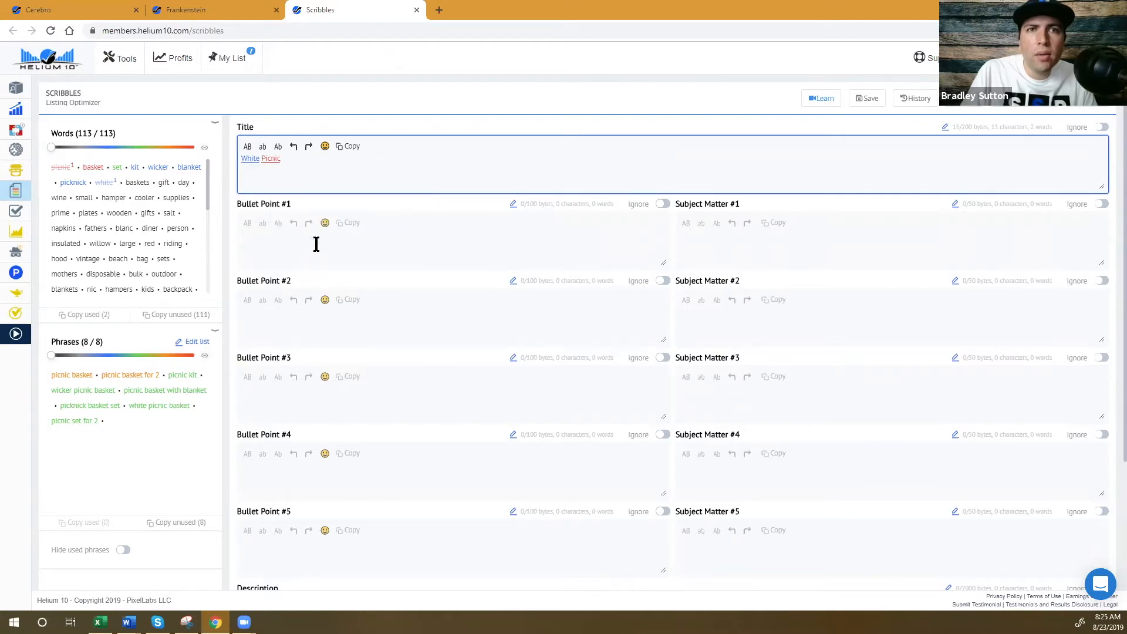
pyautogui.write(' basket with ')
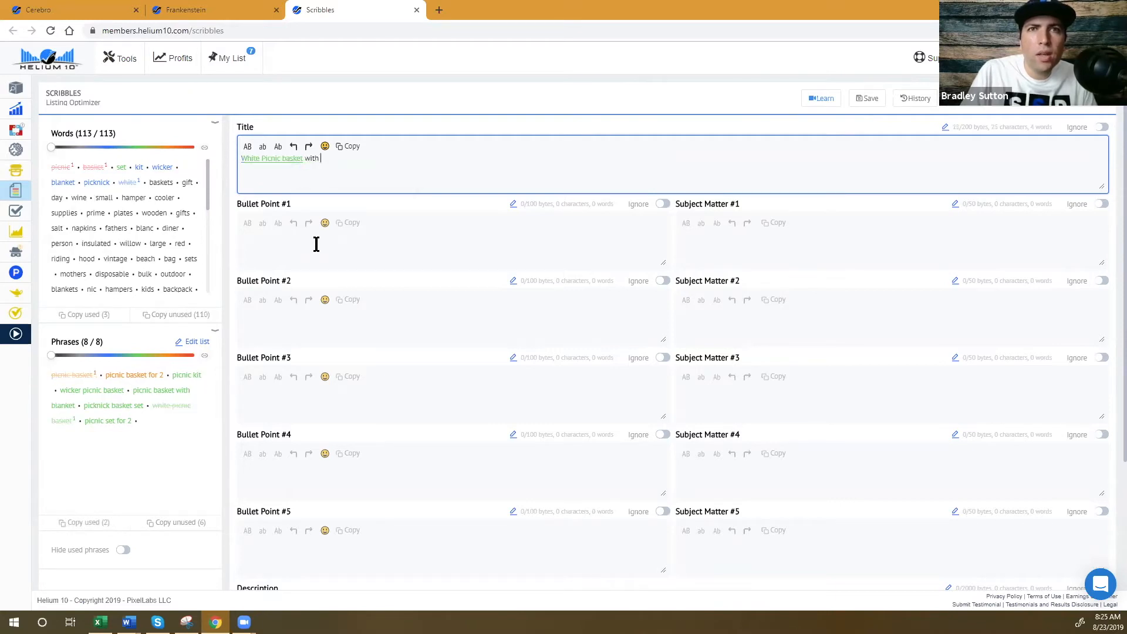
pyautogui.write('blanket')
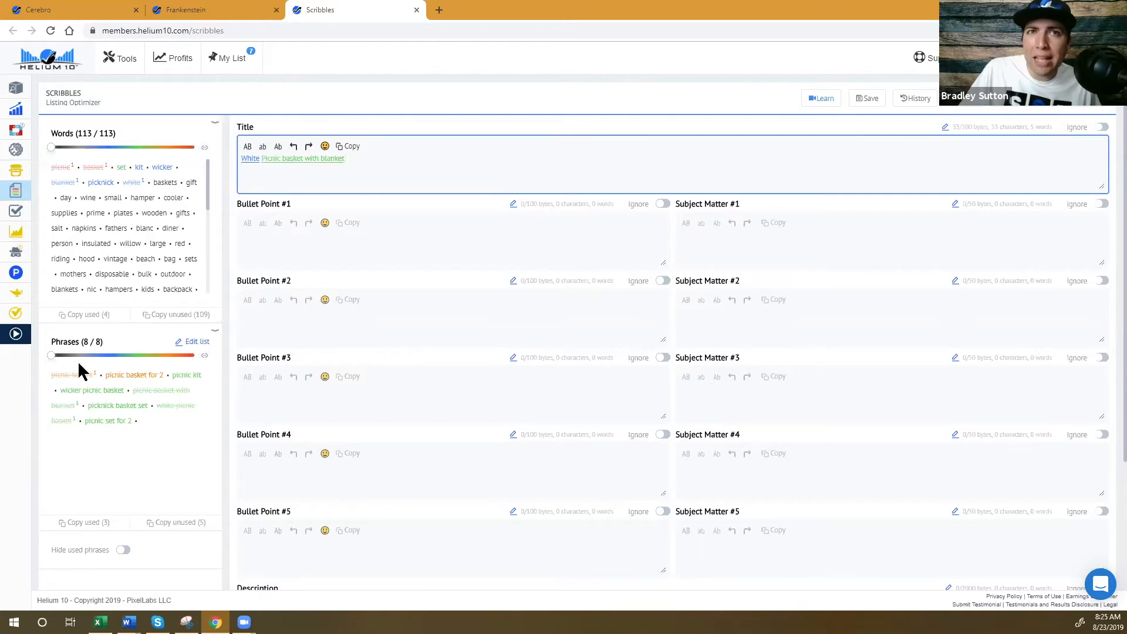
pyautogui.click(73, 376)
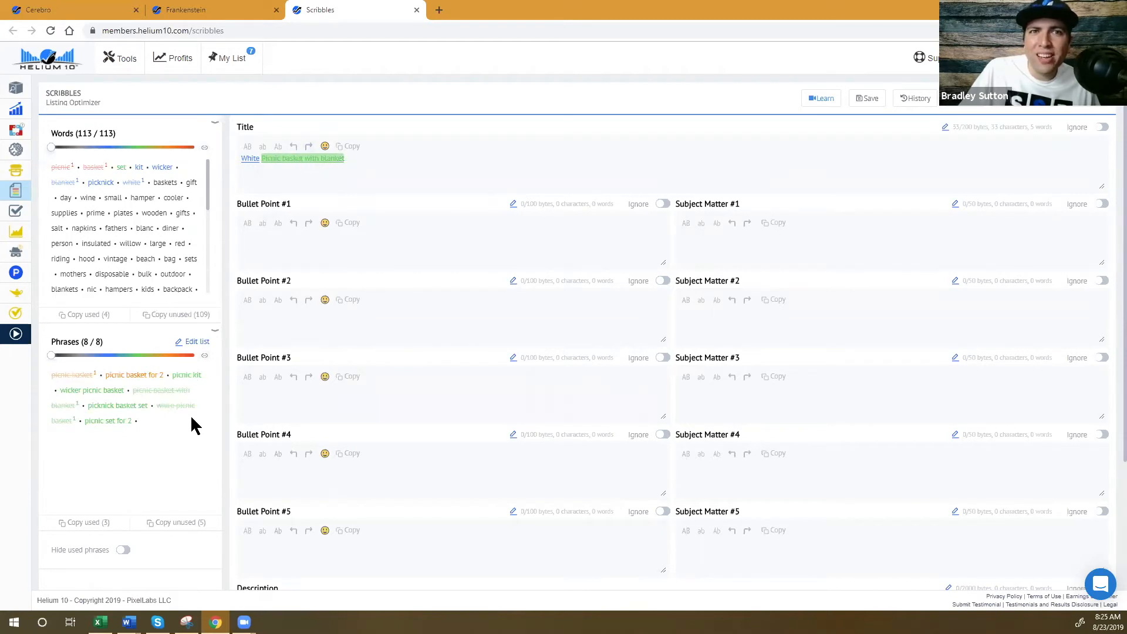
pyautogui.click(299, 171)
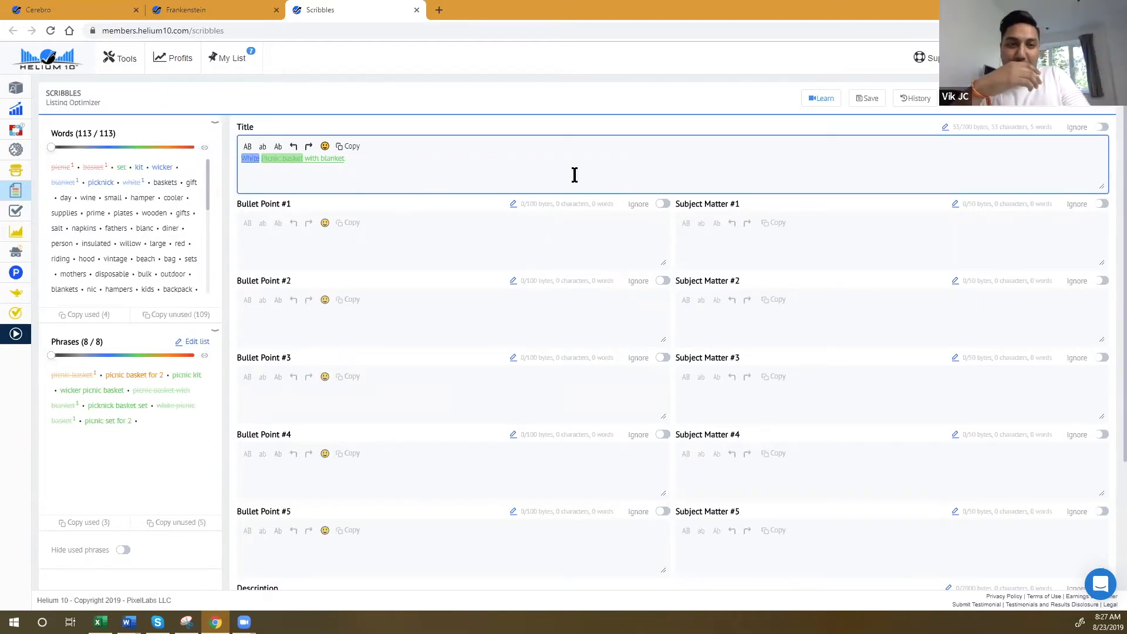
# Enter "Picnic basket" in the listing's Description
pyautogui.scroll(-3, 744, 239)
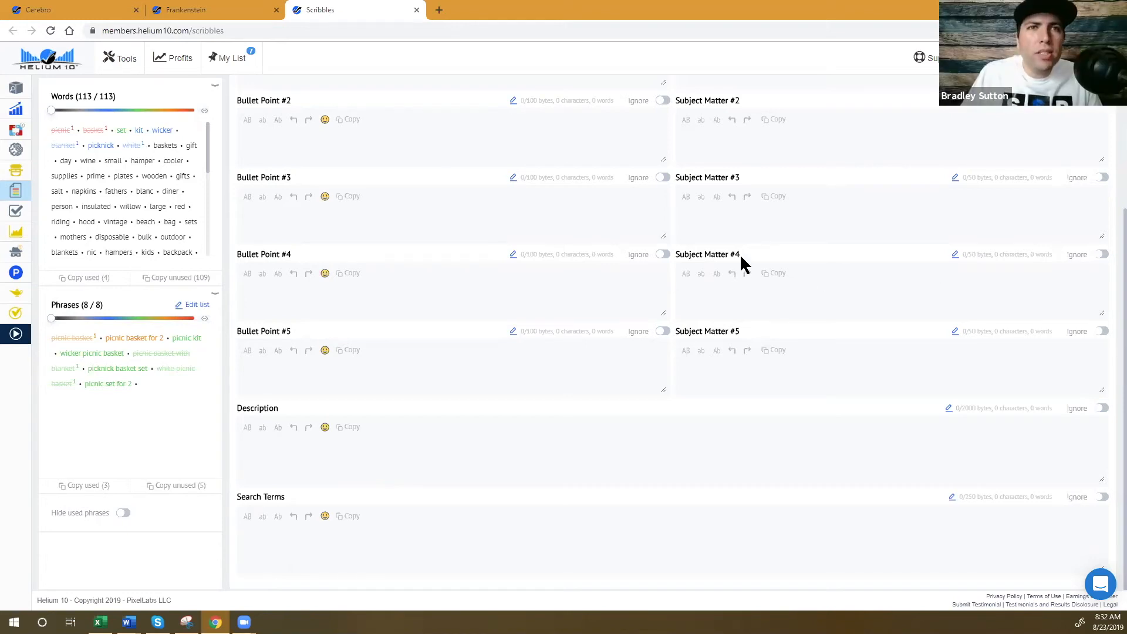
pyautogui.click(371, 443)
pyautogui.write('Pic')
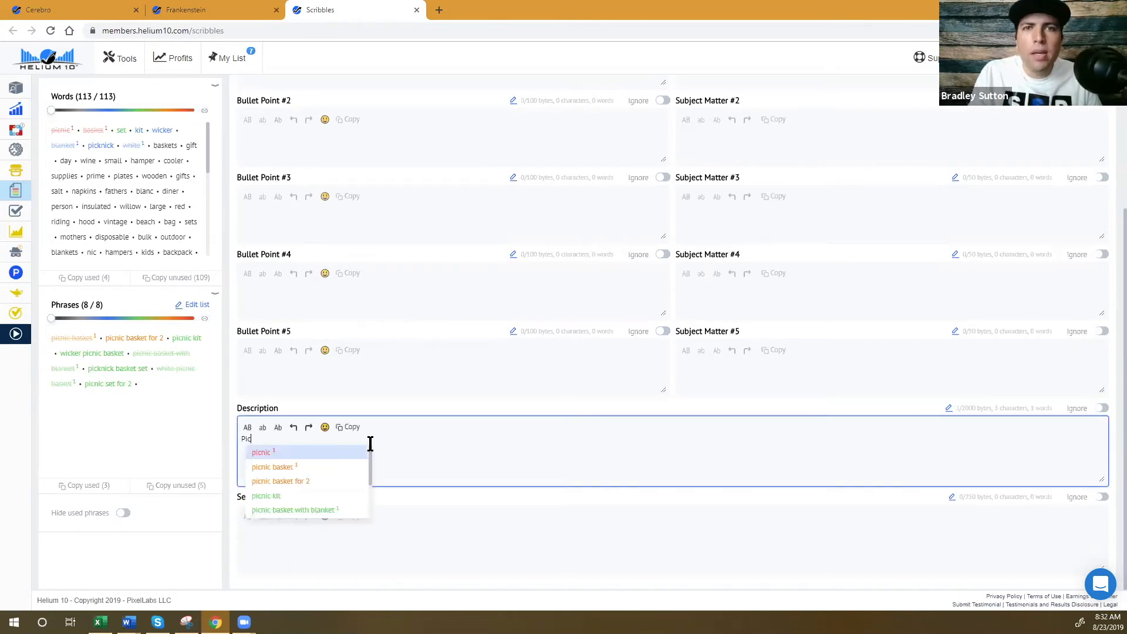
pyautogui.write('nic basket')
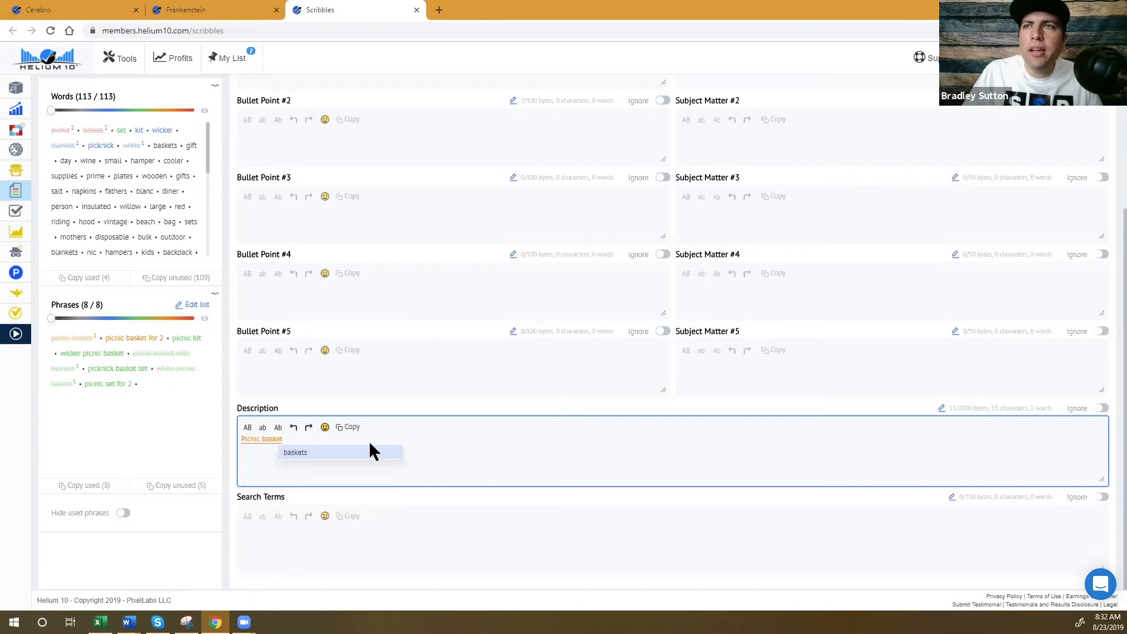
# Enter "picnic basket wicker set for 2" in Subject Matter #3
pyautogui.click(781, 219)
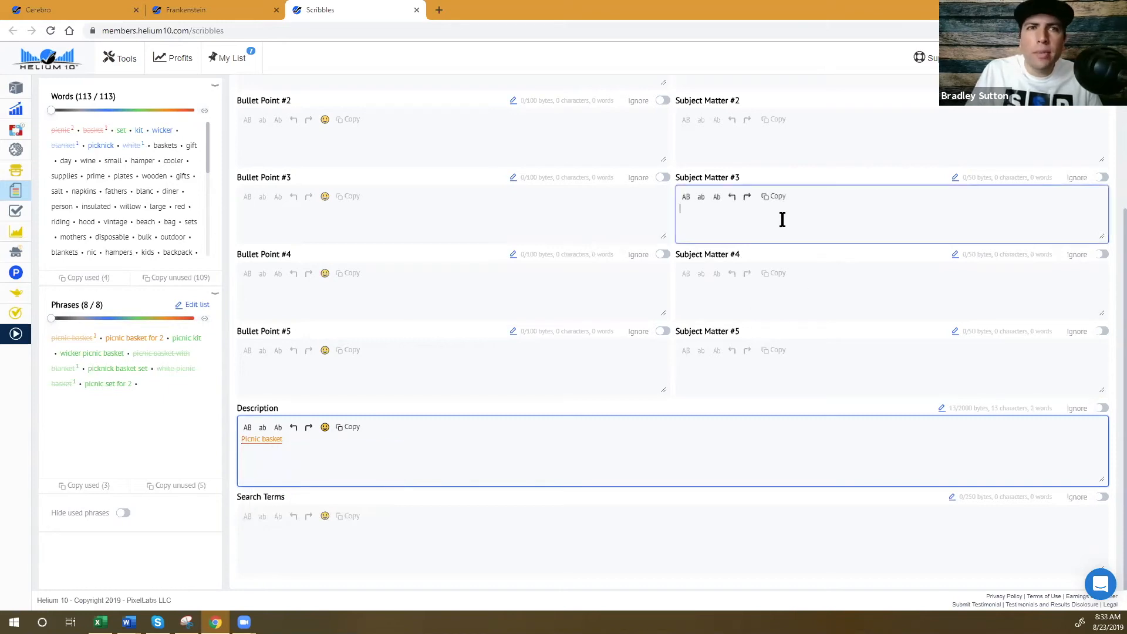
pyautogui.write('picnic basket')
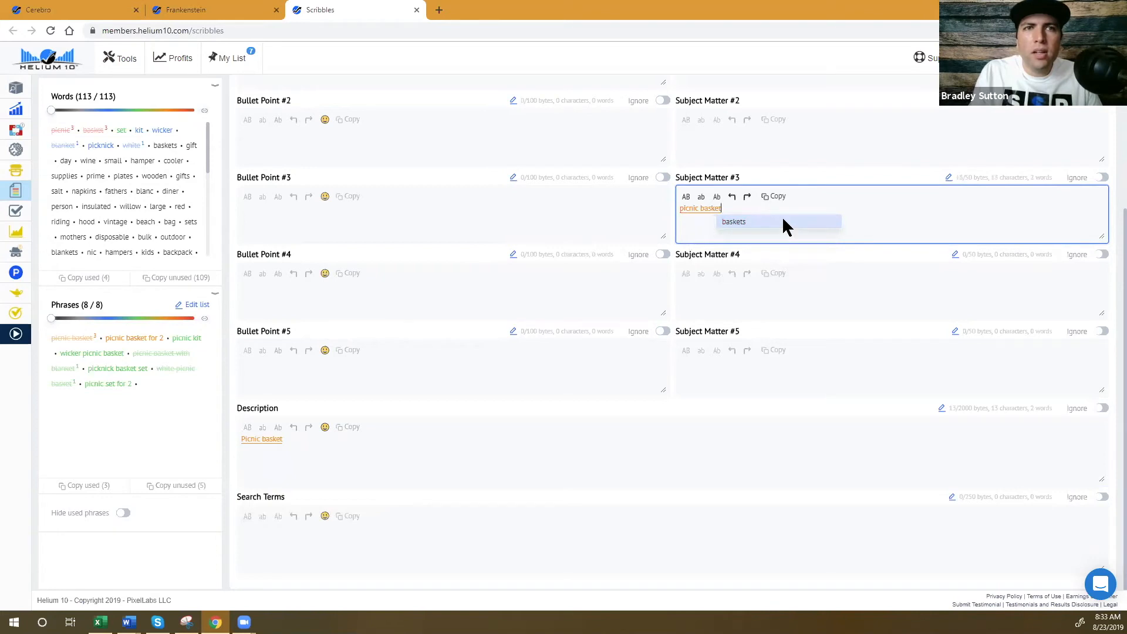
pyautogui.write(' wicker set for 2')
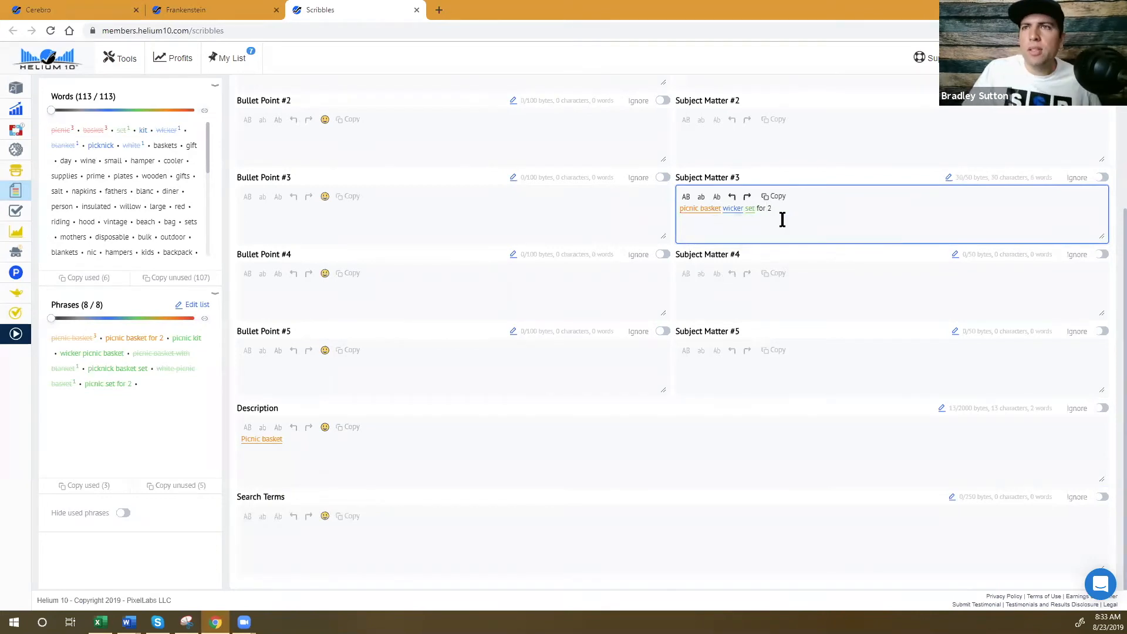
# Highlight where the word "picnic" and the phrase "picnic basket" are used, checking the title, Subject Matter #3 and Description
pyautogui.scroll(3, 342, 270)
pyautogui.click(365, 244)
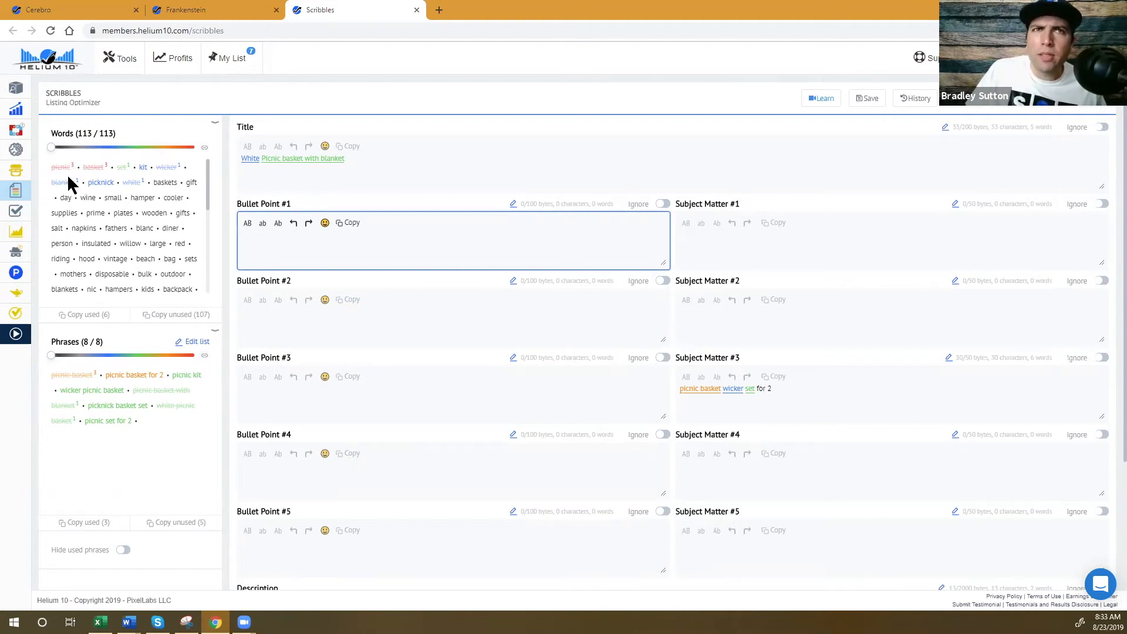
pyautogui.click(62, 169)
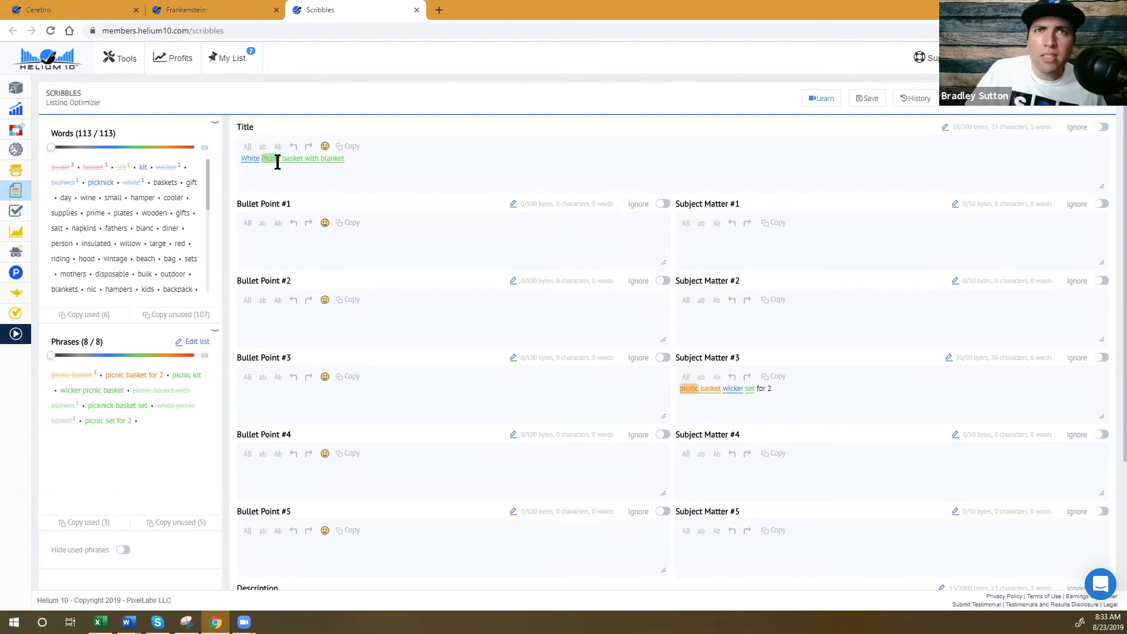
pyautogui.scroll(-3, 677, 394)
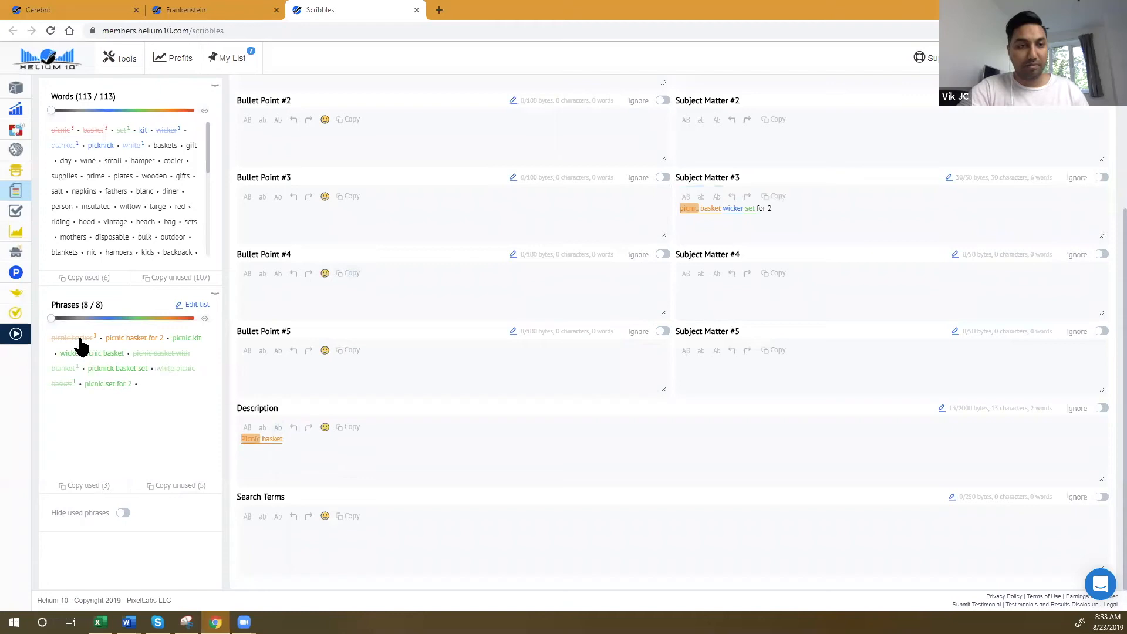
pyautogui.click(76, 339)
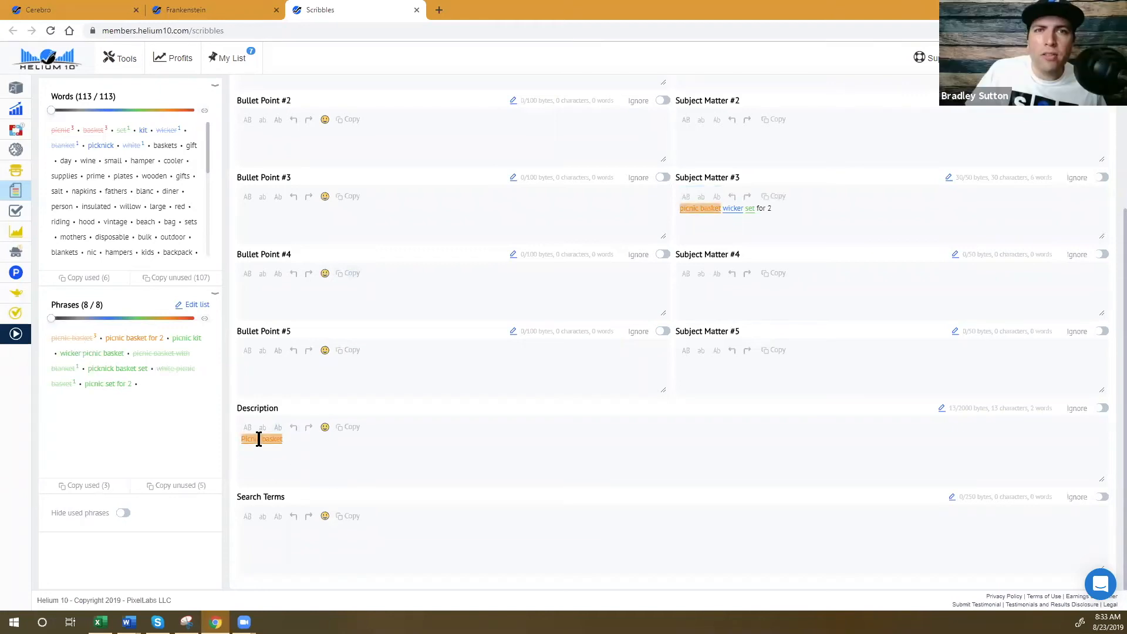
pyautogui.scroll(3, 700, 328)
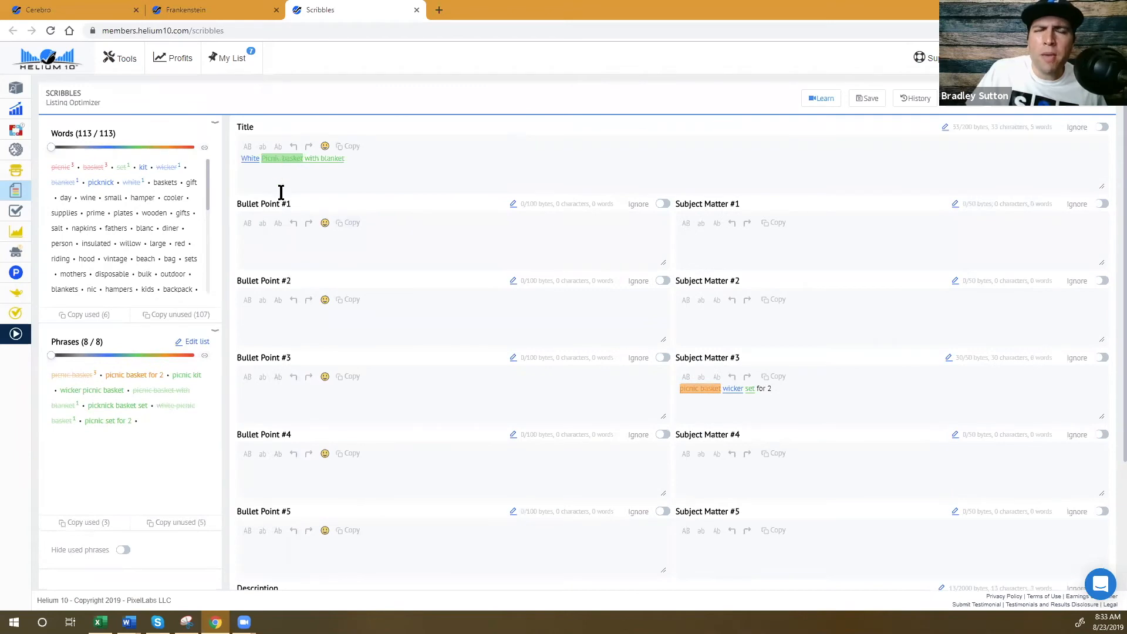
pyautogui.scroll(-2, 256, 360)
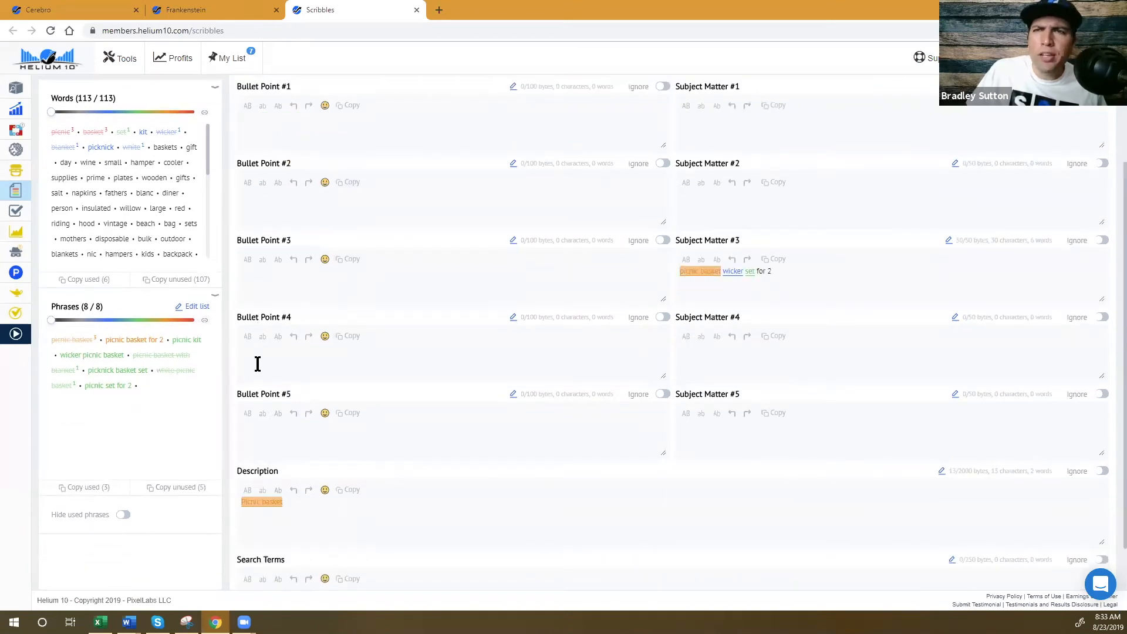
# Delete "picnic basket" from Subject Matter #3, leaving "wicker set for 2"
pyautogui.click(715, 269)
pyautogui.moveTo(723, 268); pyautogui.dragTo(679, 270)
pyautogui.press('BackSpace')
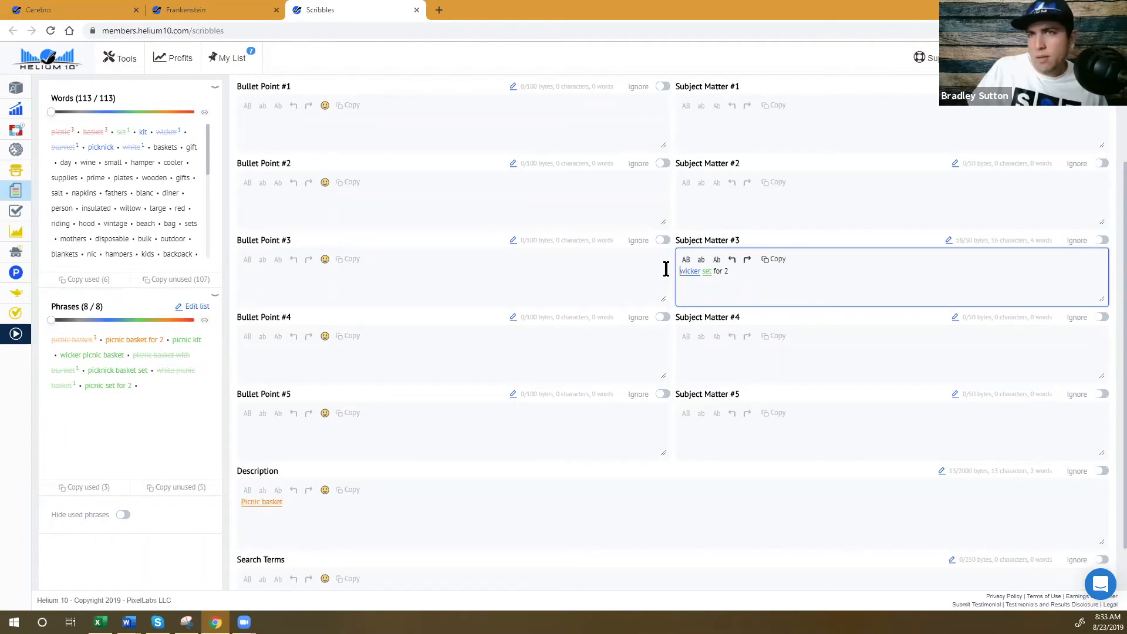
pyautogui.click(757, 273)
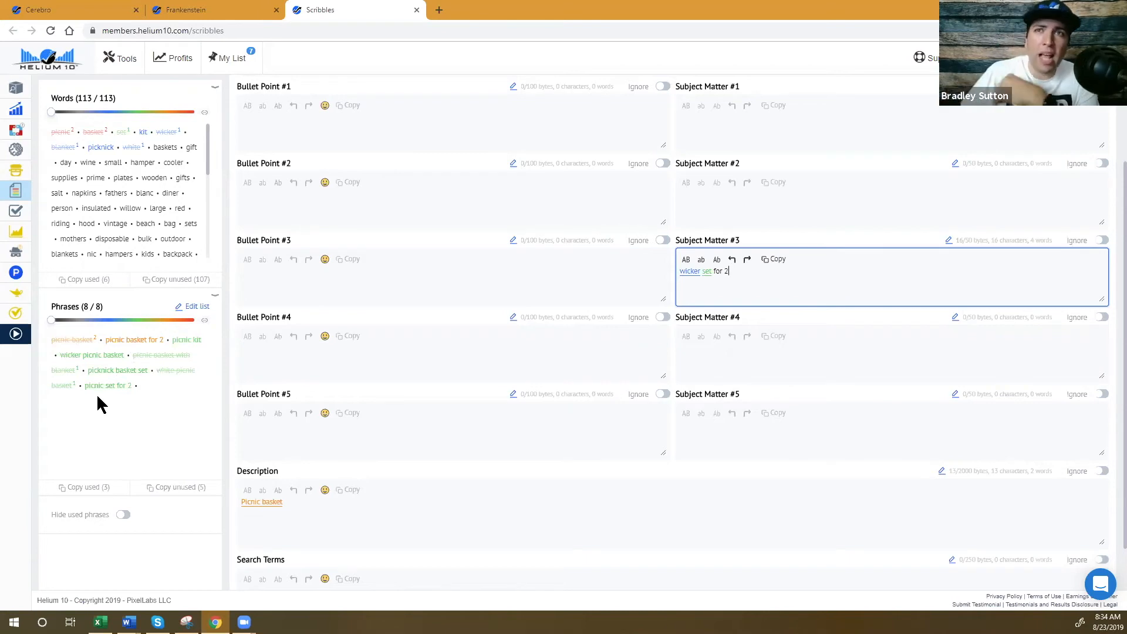
# Highlight the remaining uses of the phrase "picnic basket" and check them across the listing fields
pyautogui.scroll(3, 237, 357)
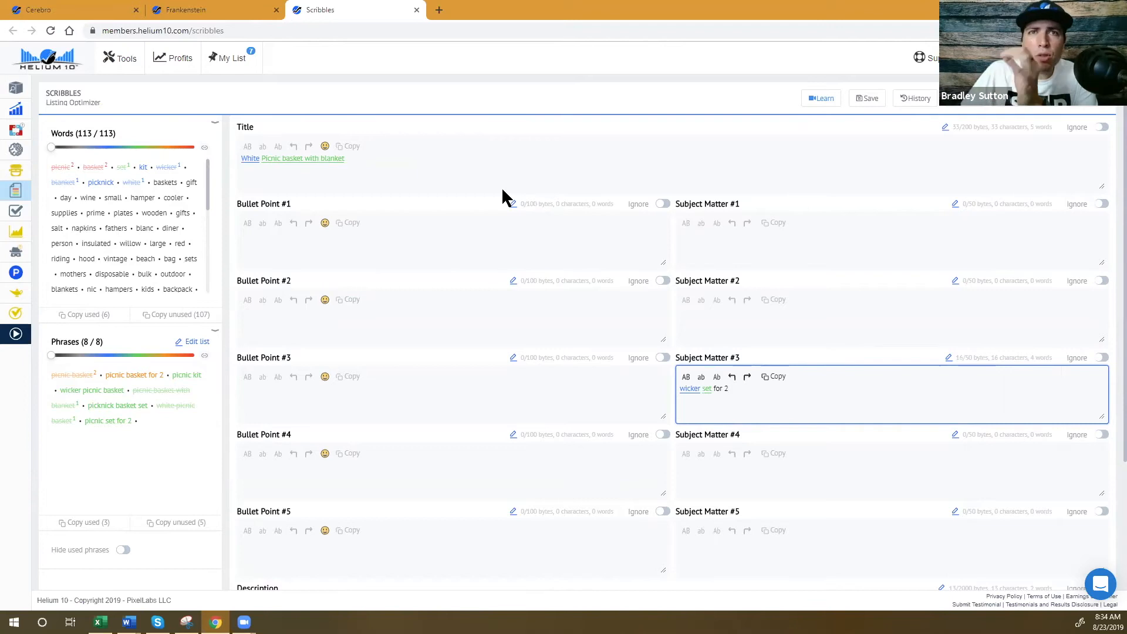
pyautogui.click(68, 382)
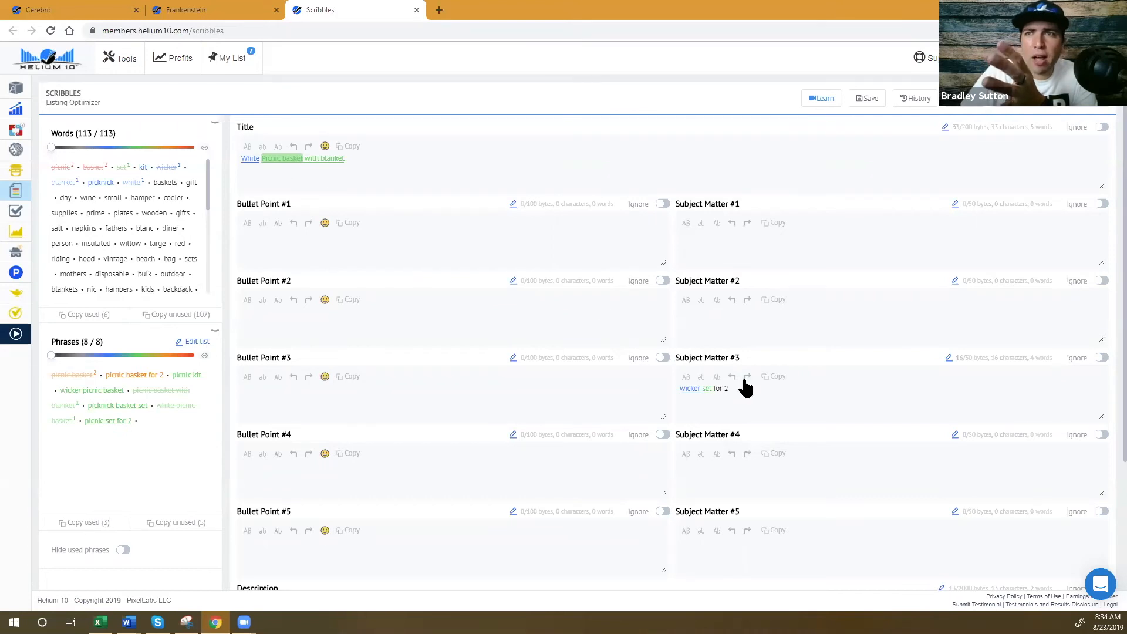
pyautogui.scroll(-3, 751, 400)
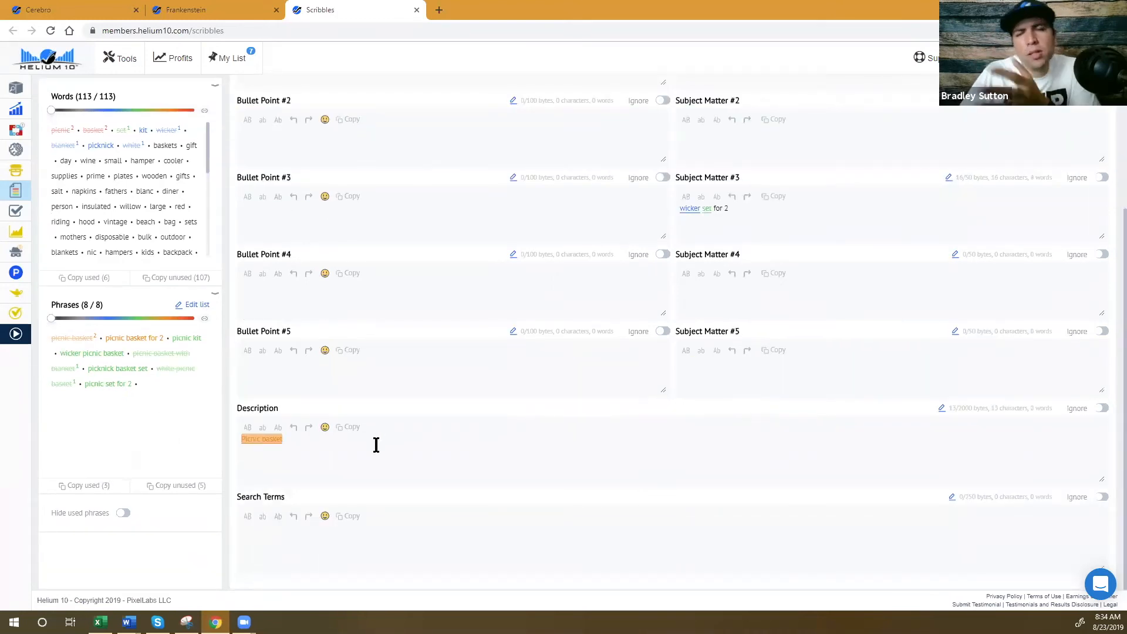
pyautogui.scroll(3, 370, 363)
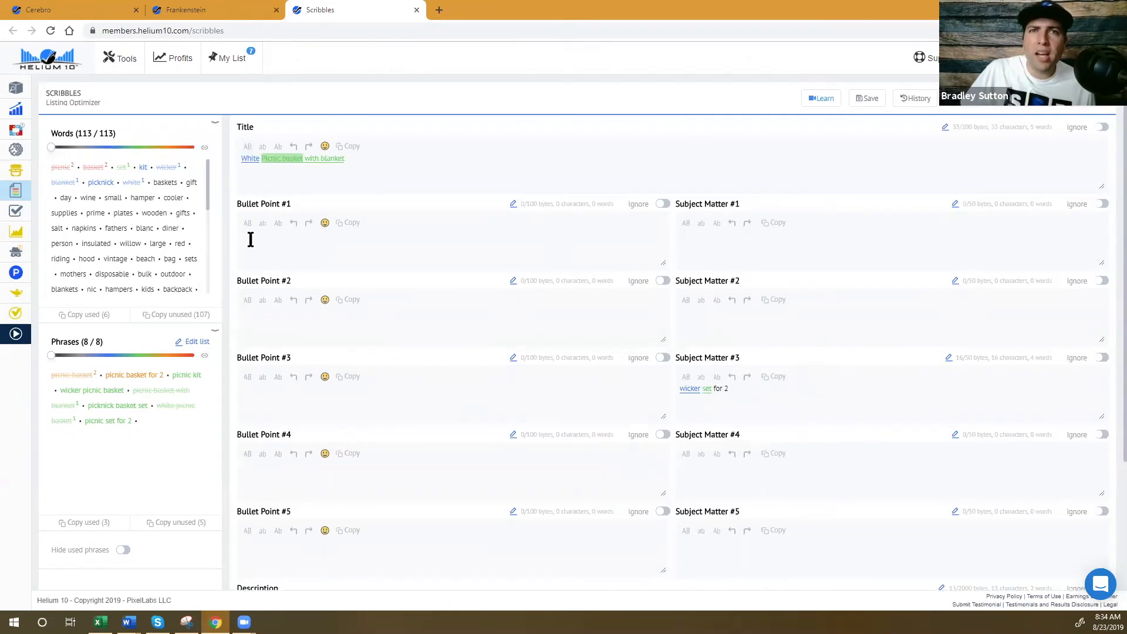
pyautogui.click(319, 253)
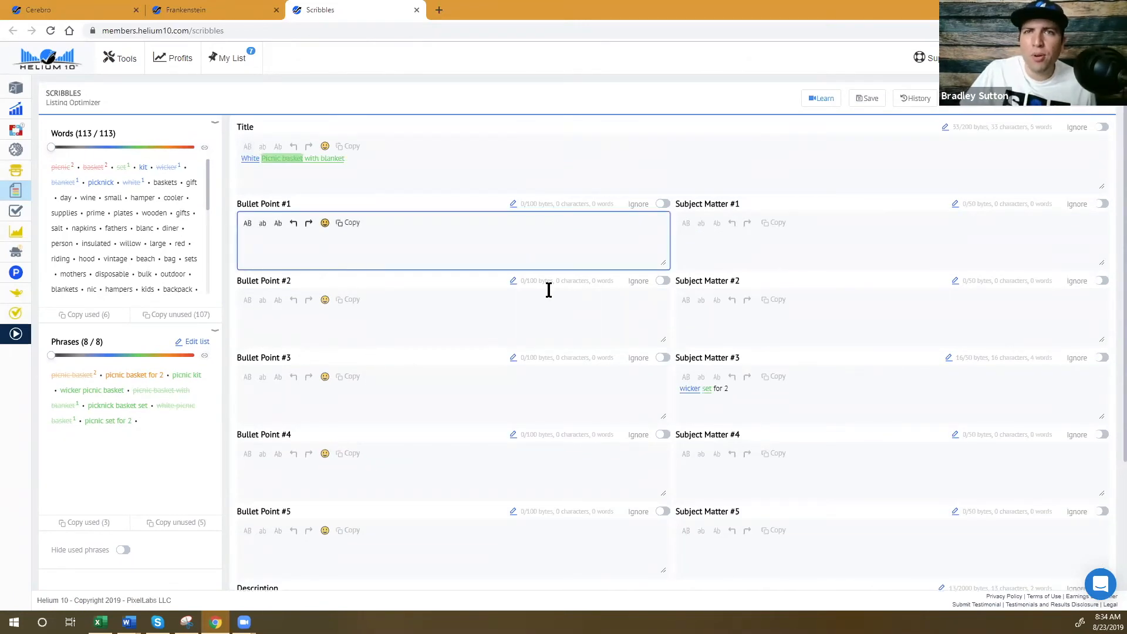
pyautogui.click(1050, 332)
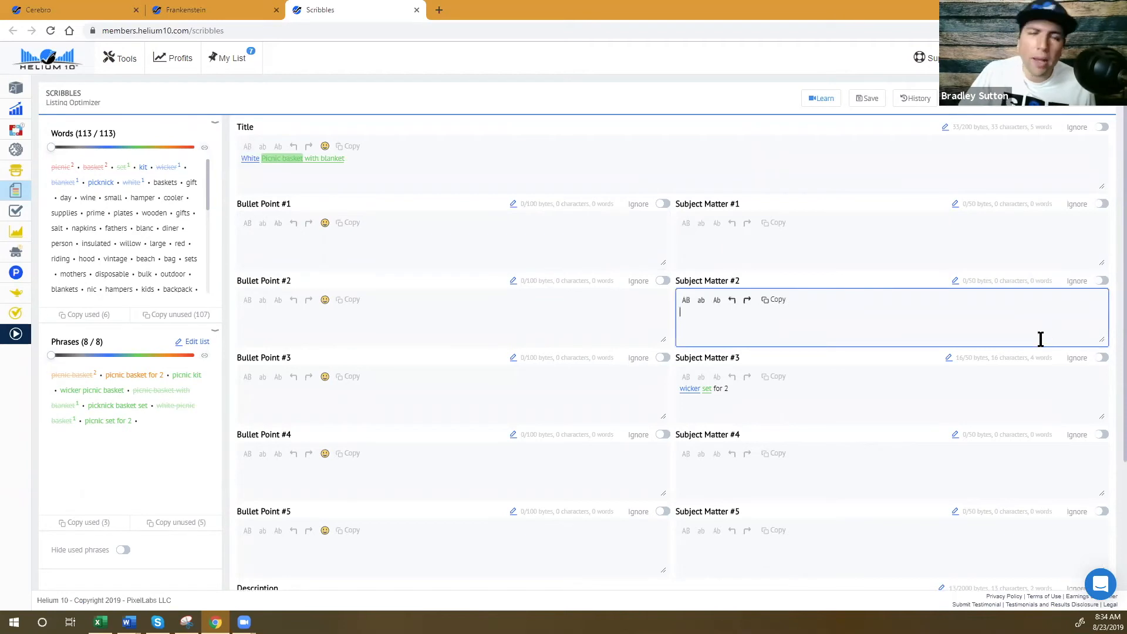